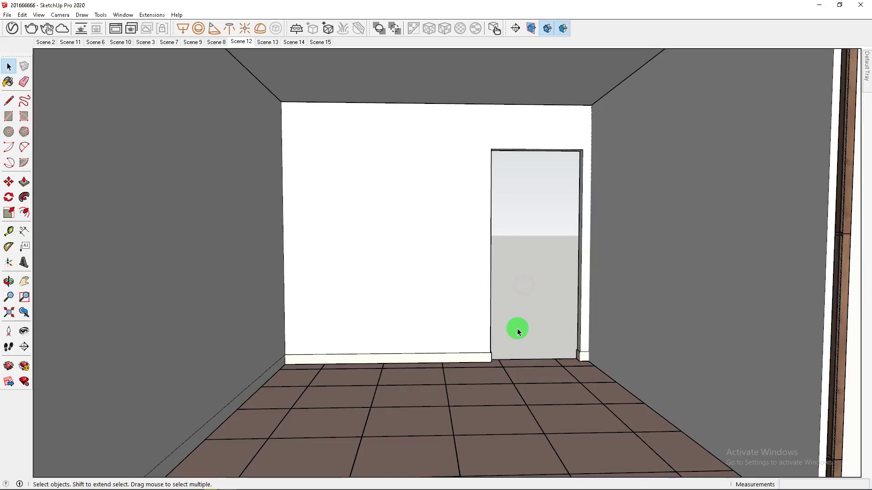
Tilt the view up to the ceiling and select the ceiling face.
scroll(486, 321, "up", 2)
middle_click_drag(474, 317, 482, 366, "shift")
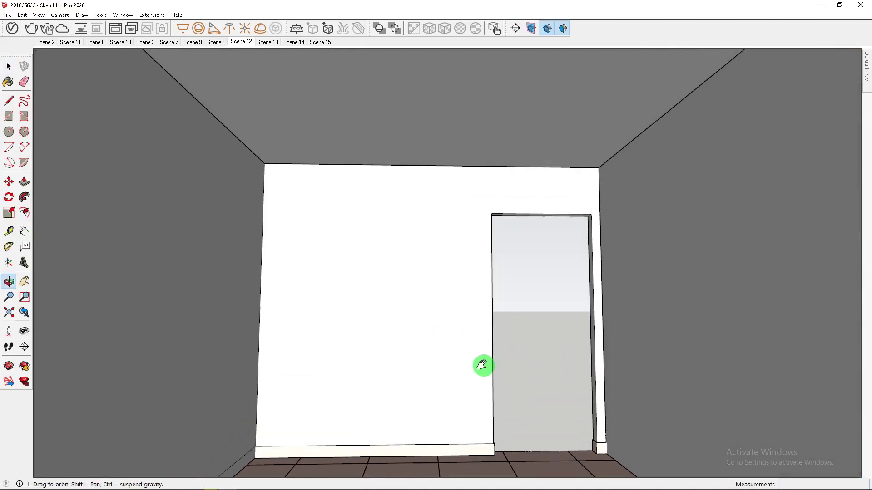
key("space")
left_click(392, 131)
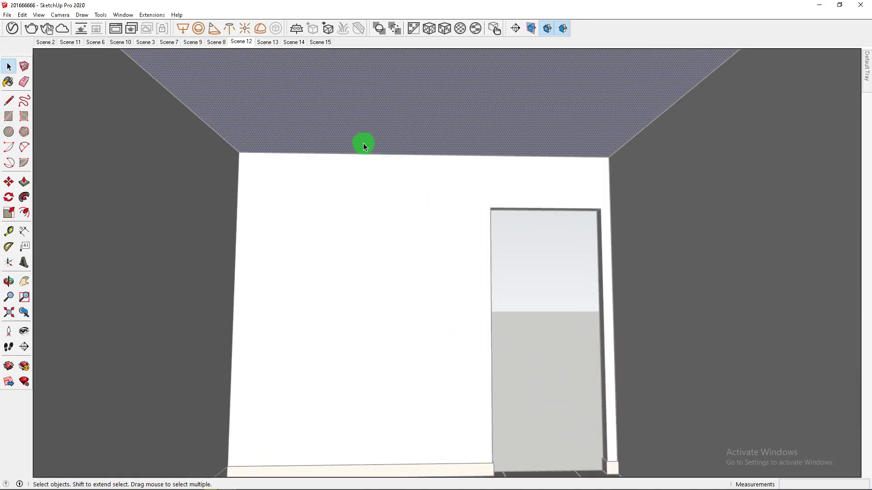
scroll(254, 123, "down", 2)
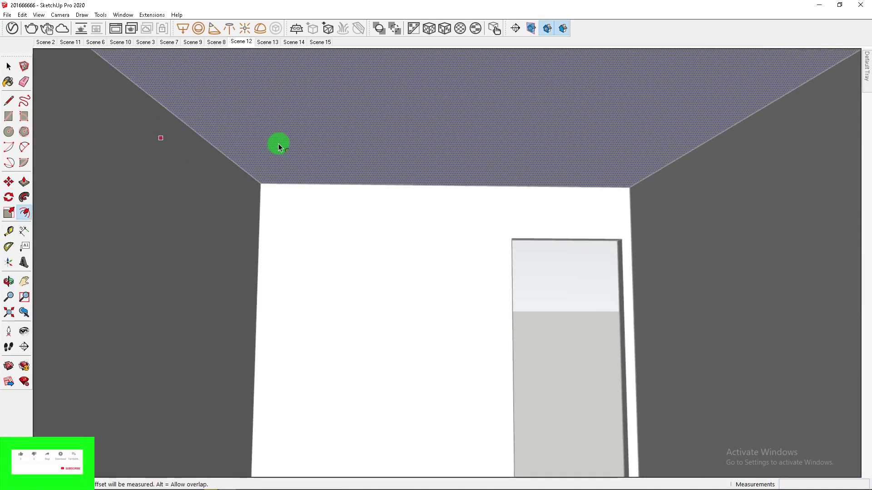
key("space")
Draw a rectangle spanning the whole ceiling.
key("r")
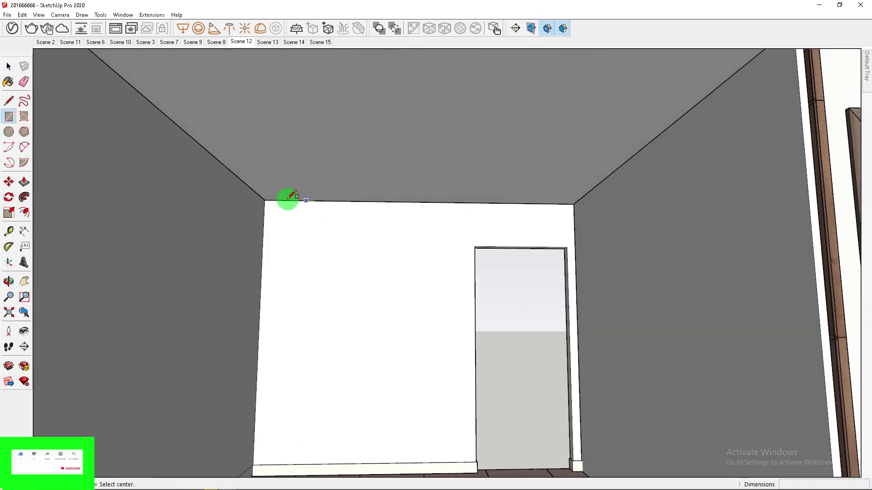
middle_click_drag(413, 160, 364, 236, "shift")
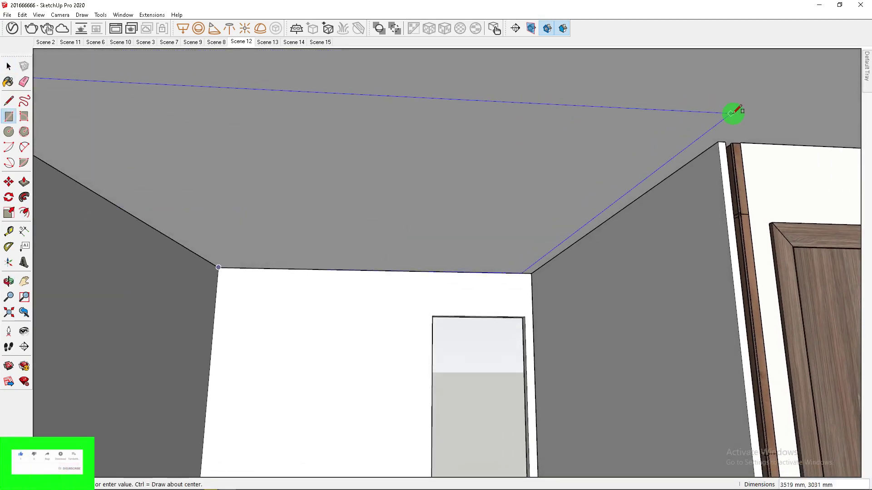
left_click(717, 141)
mouse_move(472, 183)
middle_mouse_down()
mouse_move(407, 189)
mouse_move(391, 169)
middle_mouse_up()
right_click(377, 150)
left_click(400, 242)
right_click(383, 175)
left_click(409, 249)
Push/Pull the ceiling rectangle down to form a ceiling slab.
key("p")
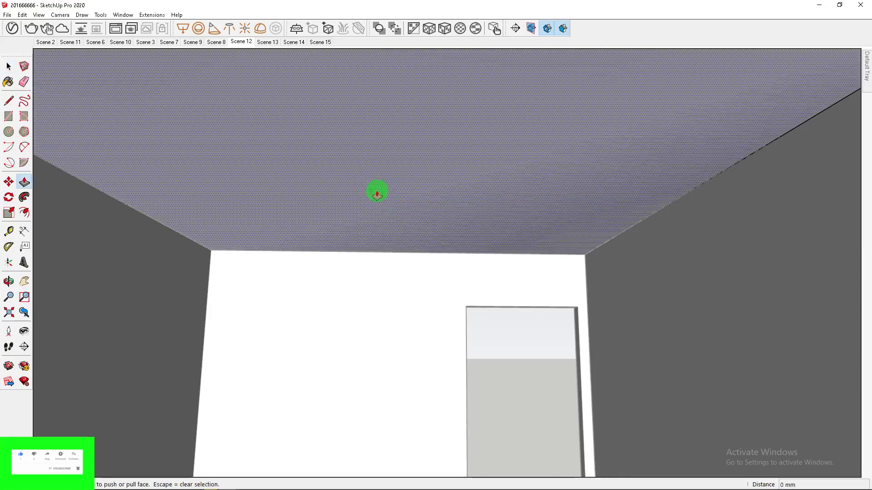
left_click_drag(376, 195, 368, 218)
left_click(368, 218)
key("space")
mouse_move(372, 216)
middle_mouse_down()
mouse_move(403, 160)
mouse_move(365, 195)
middle_mouse_up()
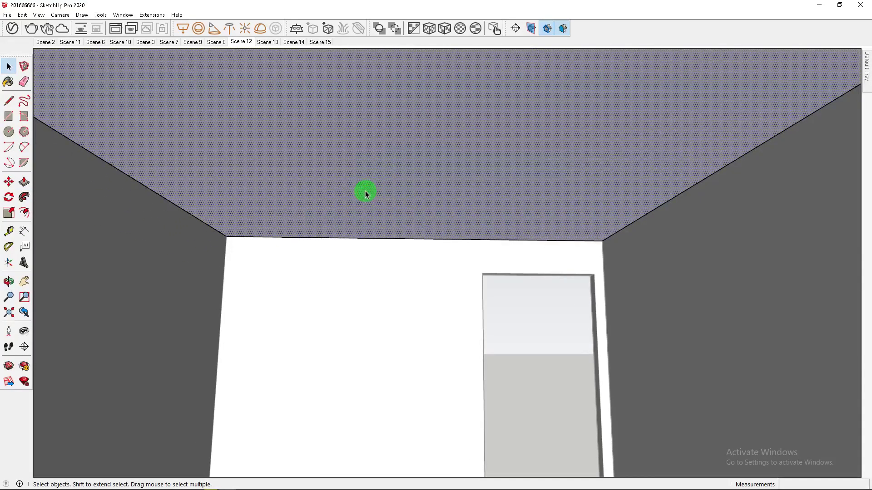
Offset the ceiling edge inward into a border band and push the central panel up about 107 mm.
left_click(148, 181)
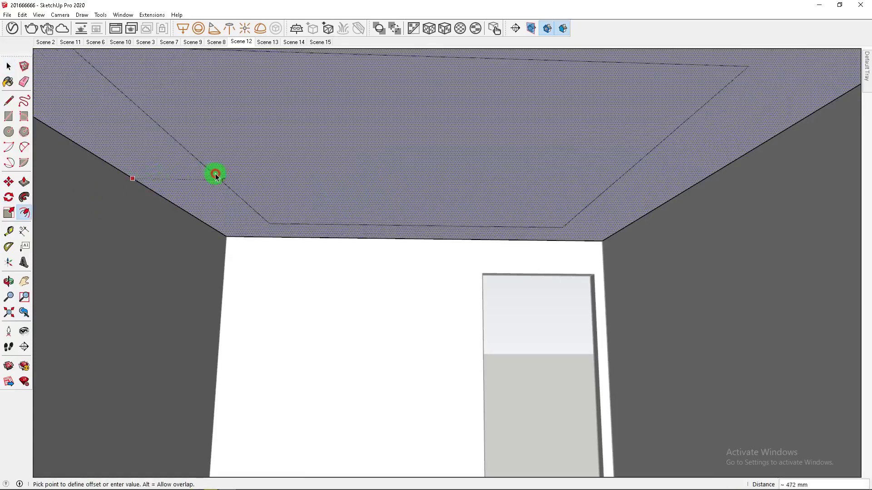
left_click(198, 180)
key("space")
left_click_drag(282, 207, 283, 192)
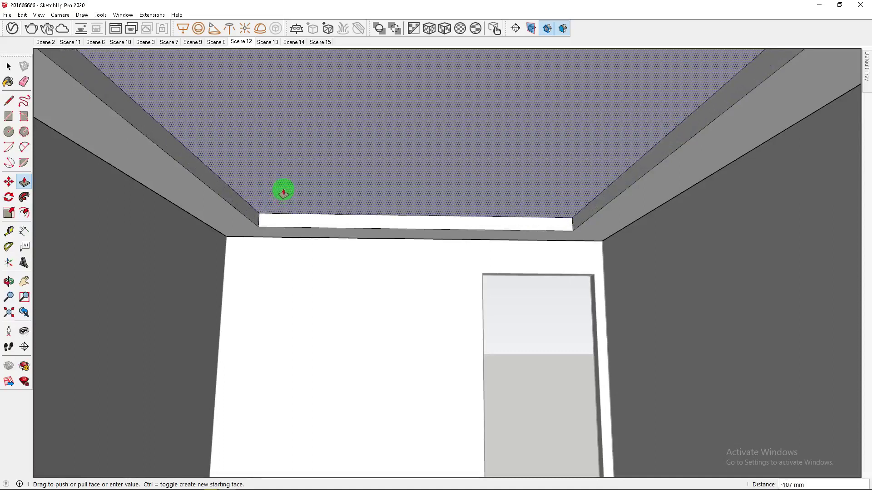
left_click(283, 191)
key("space")
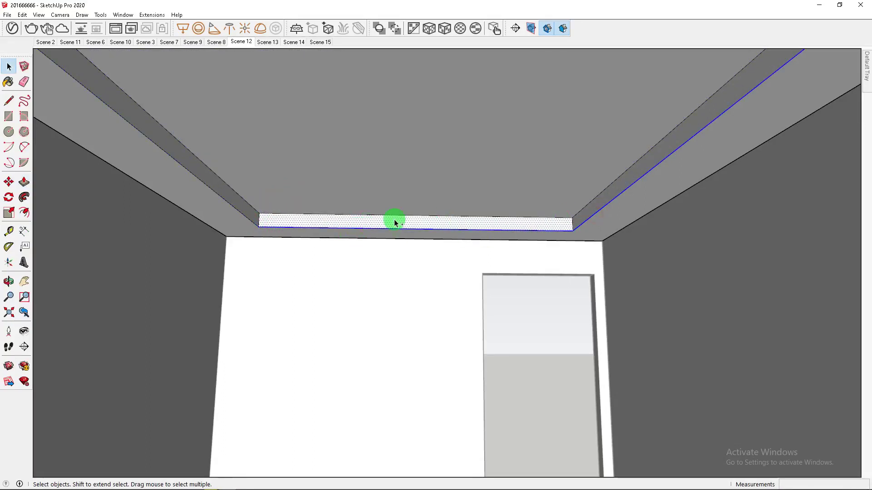
Copy the lower recess edge just above itself using Move with Ctrl.
middle_click_drag(229, 207, 357, 232)
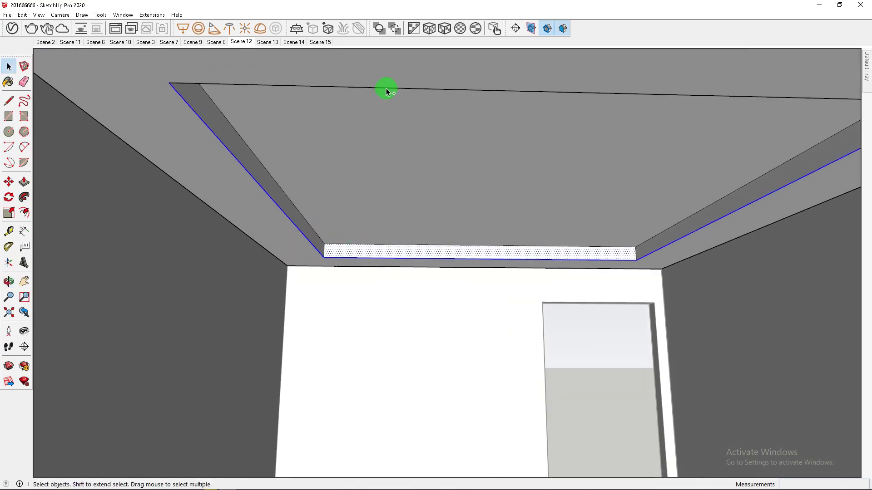
scroll(326, 252, "up", 3)
key("m")
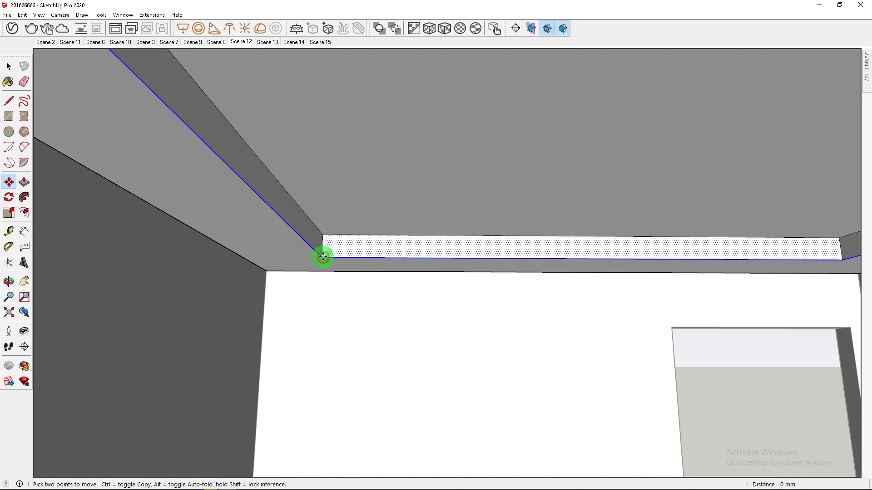
left_click(323, 257)
key("ctrl")
left_click(324, 248)
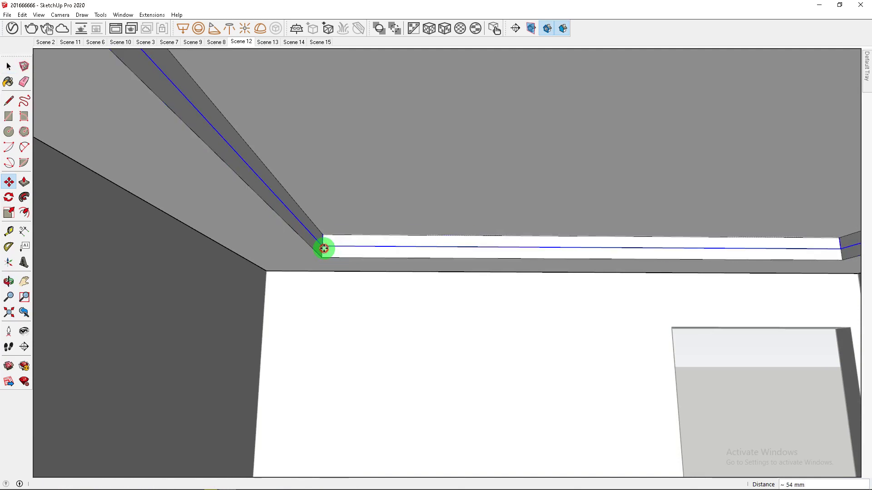
Push the narrow recess side face back to form a ledge.
middle_click_drag(376, 255, 293, 244)
left_click(291, 244)
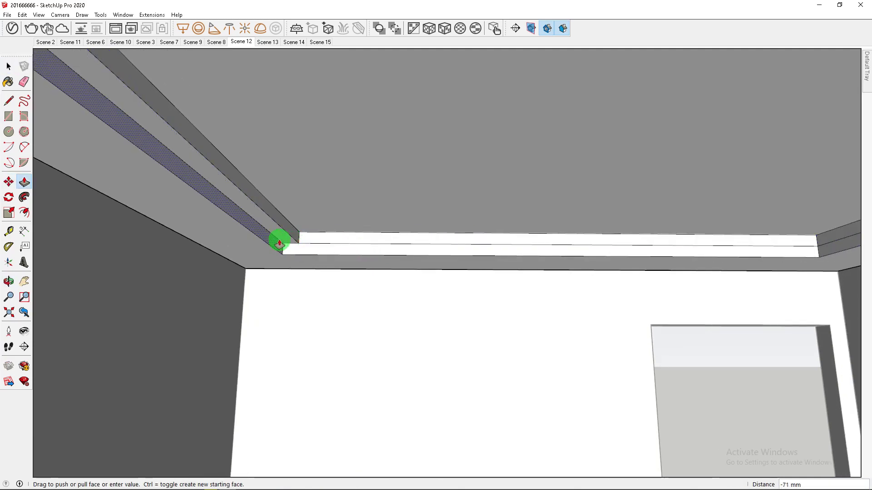
scroll(273, 232, "up", 2)
middle_click_drag(272, 233, 241, 253)
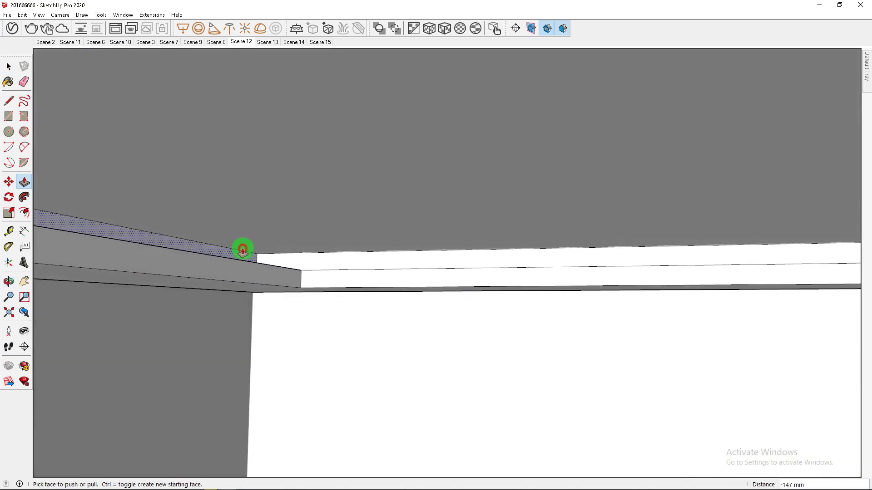
left_click(317, 264)
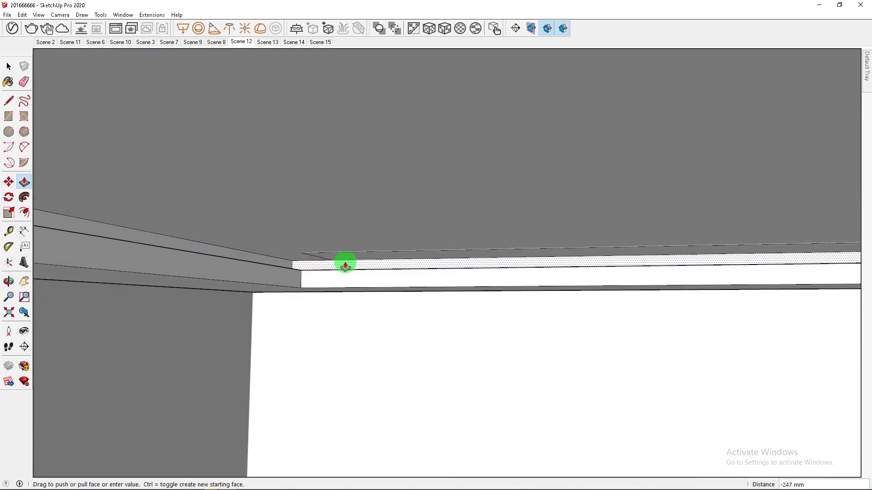
middle_click_drag(337, 262, 352, 229)
key("space")
Push the narrow ledge face at the opposite ceiling corner slightly in.
mouse_move(346, 231)
middle_mouse_down()
mouse_move(363, 269)
mouse_move(316, 263)
middle_mouse_up()
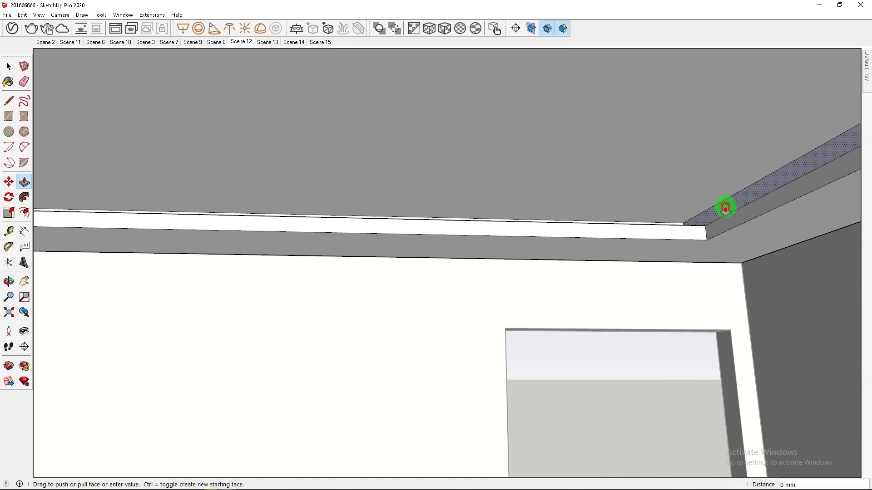
key("space")
mouse_move(746, 210)
middle_mouse_down()
mouse_move(655, 226)
mouse_move(673, 255)
mouse_move(498, 246)
mouse_move(734, 288)
mouse_move(612, 275)
middle_mouse_up()
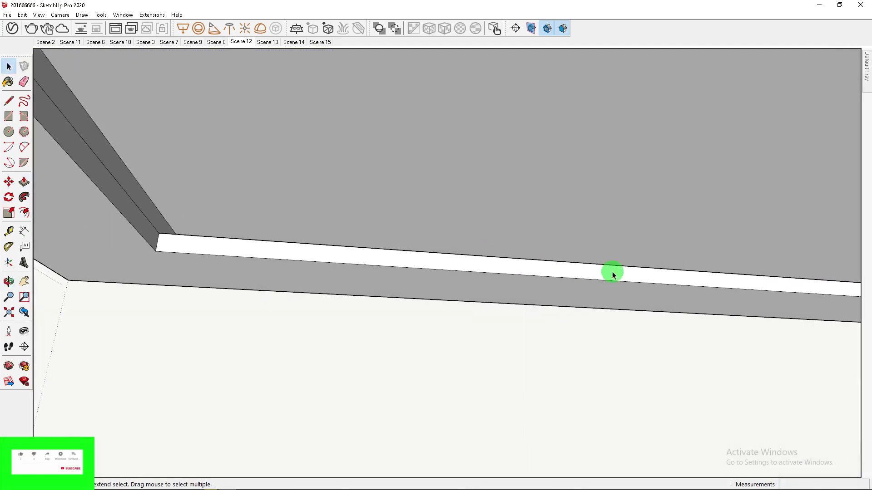
key("p")
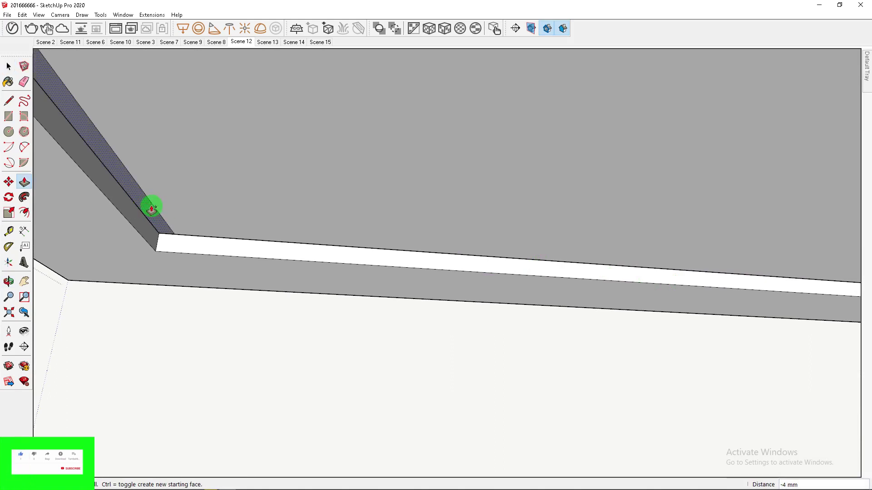
left_click_drag(152, 209, 140, 212)
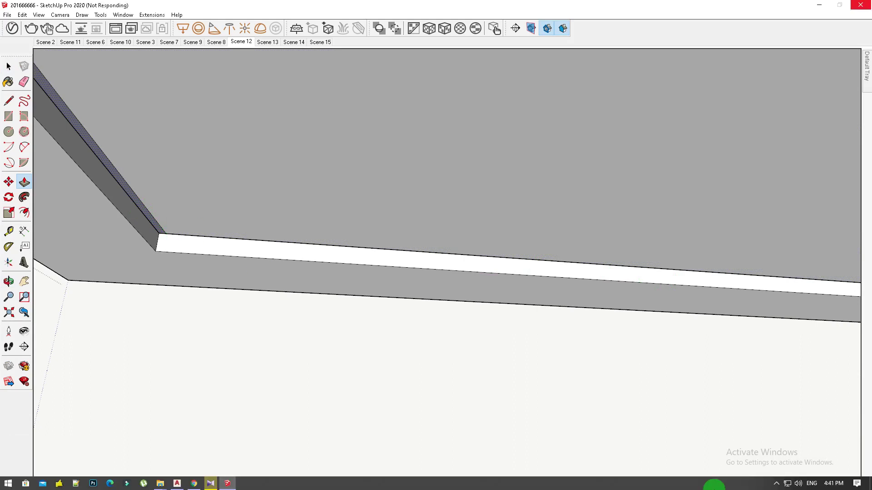
Push the thin band at the wall-ceiling corner up into a slim groove.
middle_click_drag(272, 107, 267, 131)
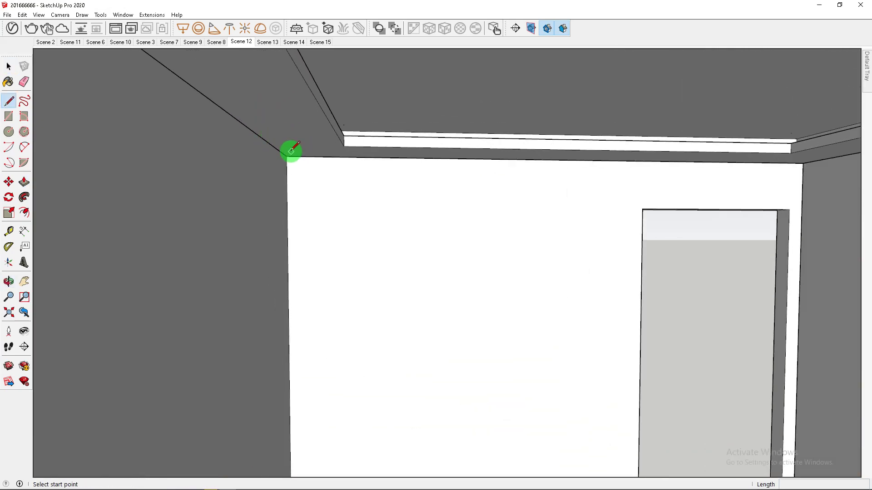
key("f")
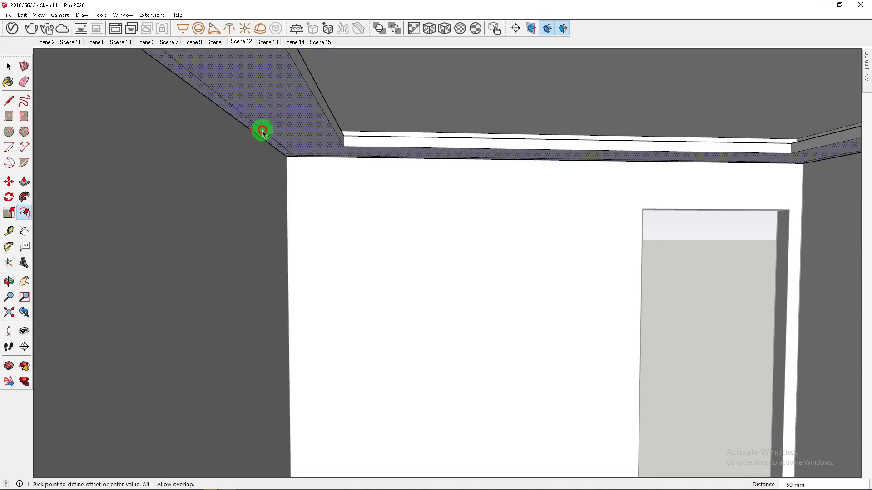
key("space")
scroll(261, 135, "up", 1)
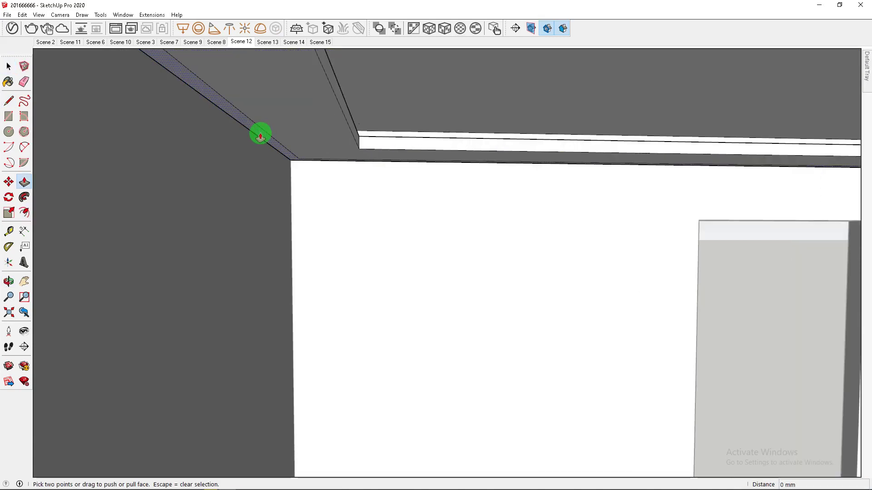
left_click(261, 136)
middle_click_drag(254, 131, 262, 103)
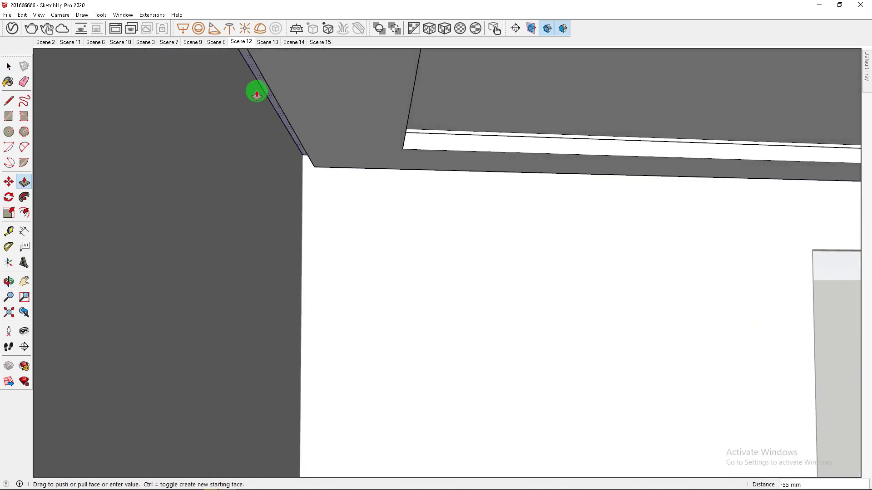
scroll(256, 83, "down", 3)
middle_click_drag(230, 150, 253, 161)
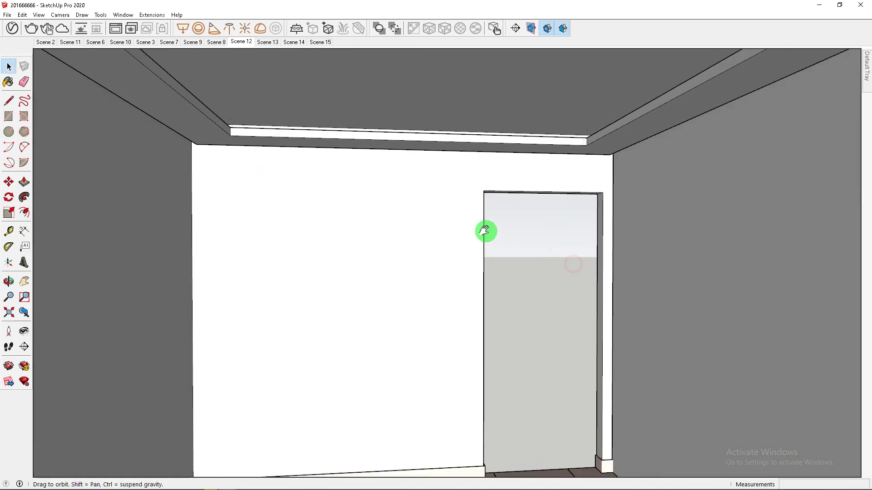
Place the wooden door component and rotate it to face the other way.
middle_click_drag(484, 230, 474, 223)
key("space")
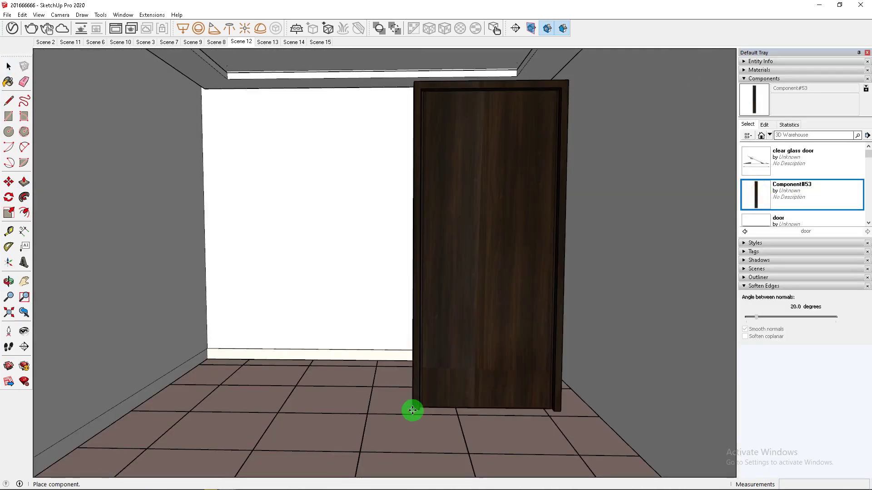
left_click(395, 408)
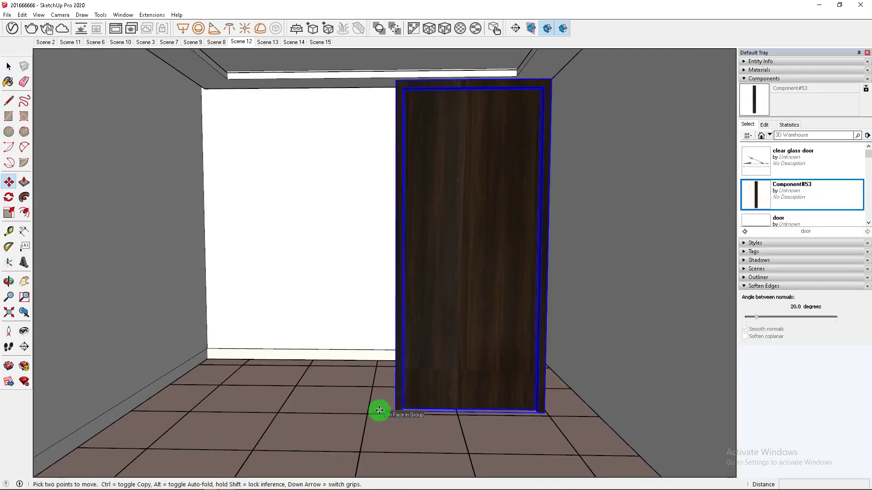
scroll(379, 408, "up", 3)
key("q")
left_click(383, 451)
middle_click_drag(327, 448, 432, 335)
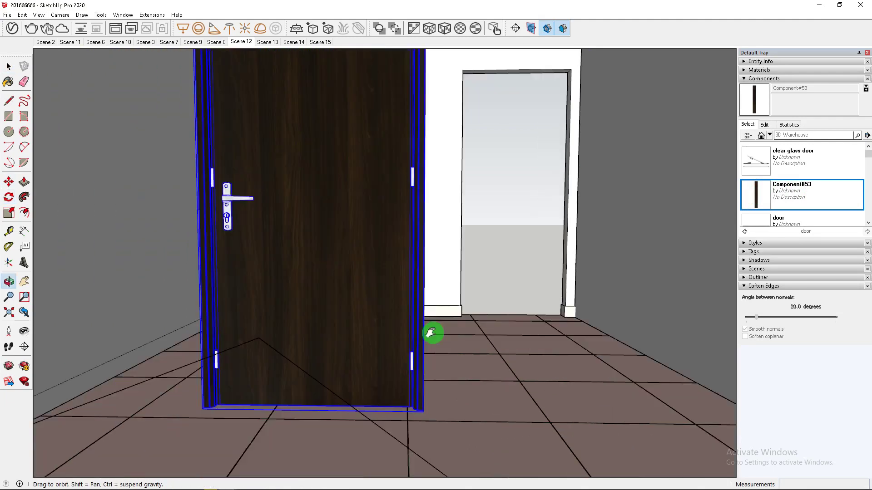
scroll(315, 331, "down", 2)
scroll(399, 392, "up", 6)
mouse_move(390, 386)
middle_mouse_down()
mouse_move(399, 392)
mouse_move(494, 372)
middle_mouse_up()
Scale the door along red to about 0.94 so it fits its frame.
key("m")
scroll(464, 381, "down", 3)
scroll(454, 400, "up", 2)
key("s")
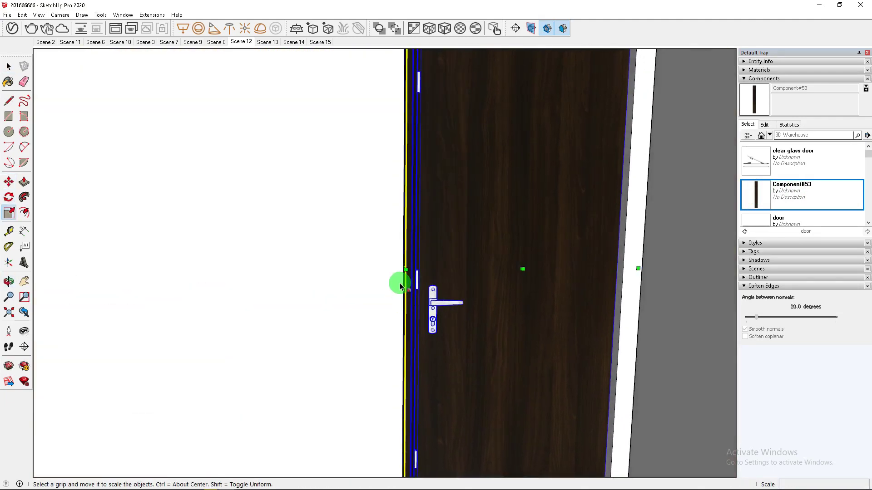
scroll(405, 265, "up", 1)
mouse_move(398, 266)
middle_mouse_down()
mouse_move(408, 303)
mouse_move(583, 276)
middle_mouse_up()
left_click_drag(583, 276, 559, 280)
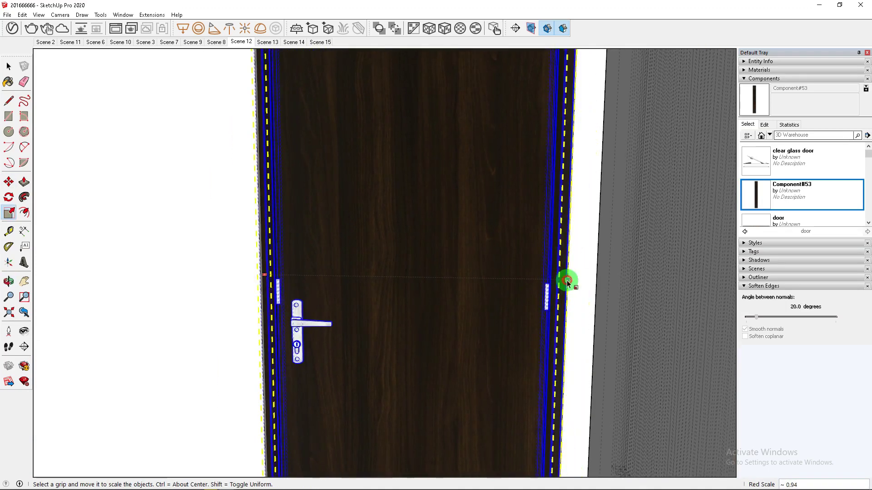
key("space")
scroll(481, 295, "down", 3)
Orbit around the door to check its fit, including its bottom and the ceiling above.
middle_click_drag(480, 294, 468, 296)
scroll(497, 362, "up", 3)
middle_click_drag(497, 363, 433, 385)
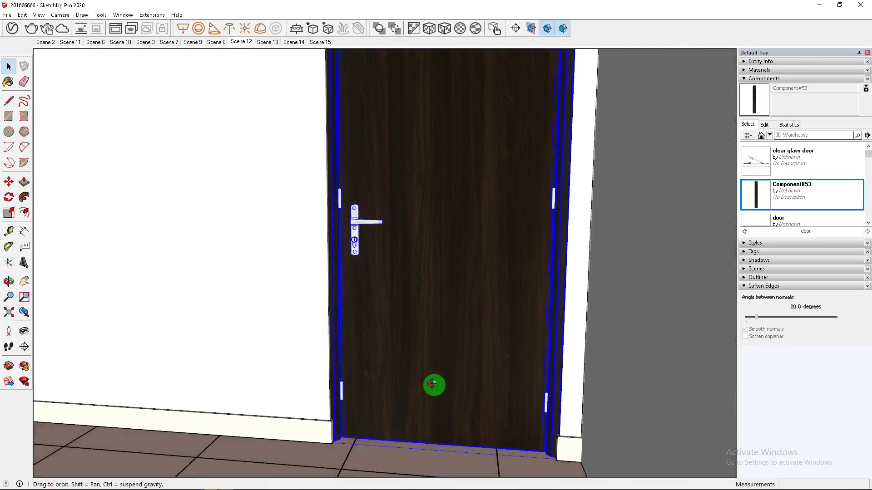
scroll(434, 385, "up", 2)
mouse_move(406, 345)
middle_mouse_down()
mouse_move(498, 383)
mouse_move(379, 358)
middle_mouse_up()
scroll(419, 342, "up", 2)
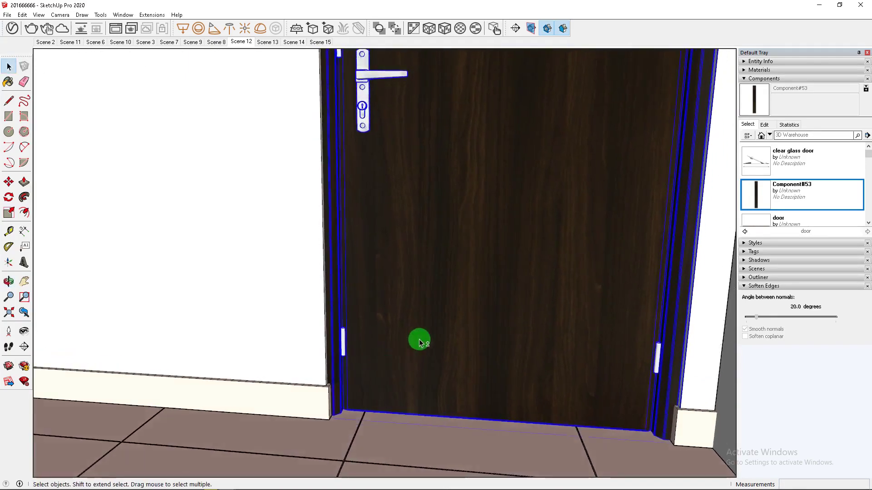
scroll(418, 342, "down", 3)
mouse_move(426, 321)
middle_mouse_down()
mouse_move(415, 375)
mouse_move(431, 346)
middle_mouse_up()
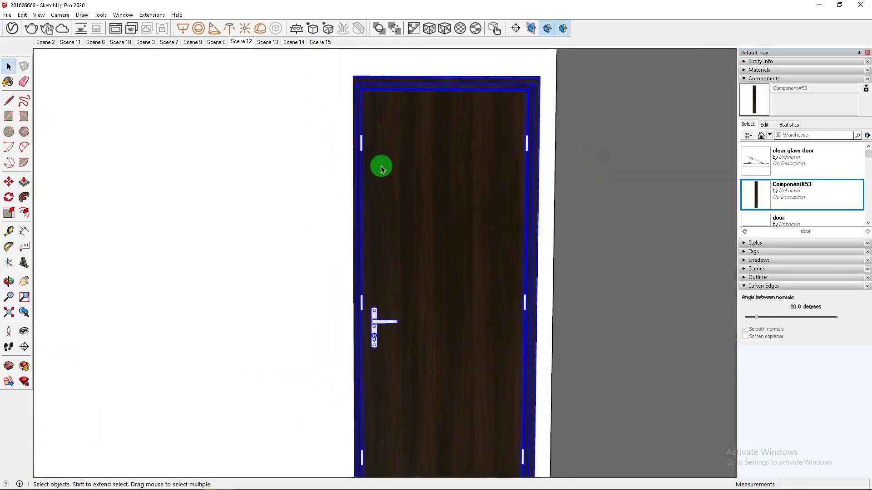
middle_click_drag(444, 181, 449, 220)
Bring up the V-Ray Asset Editor's Lights settings.
key("s")
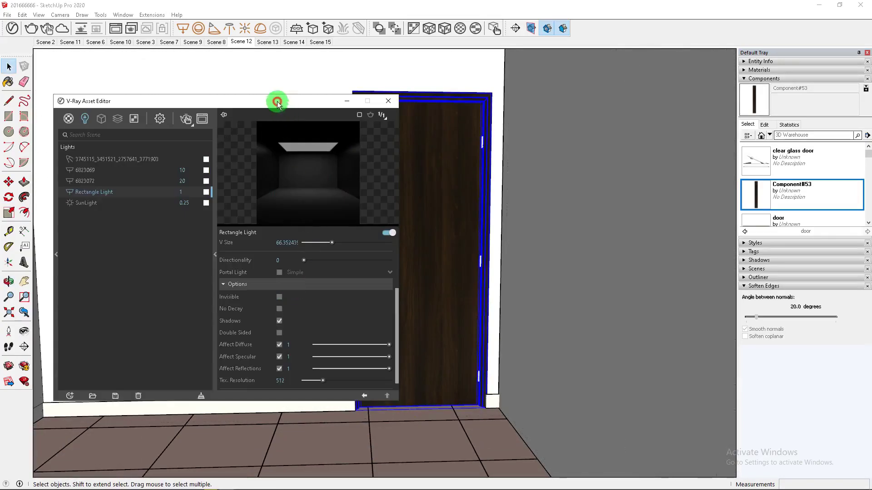
left_click_drag(277, 103, 262, 91)
left_click(277, 230)
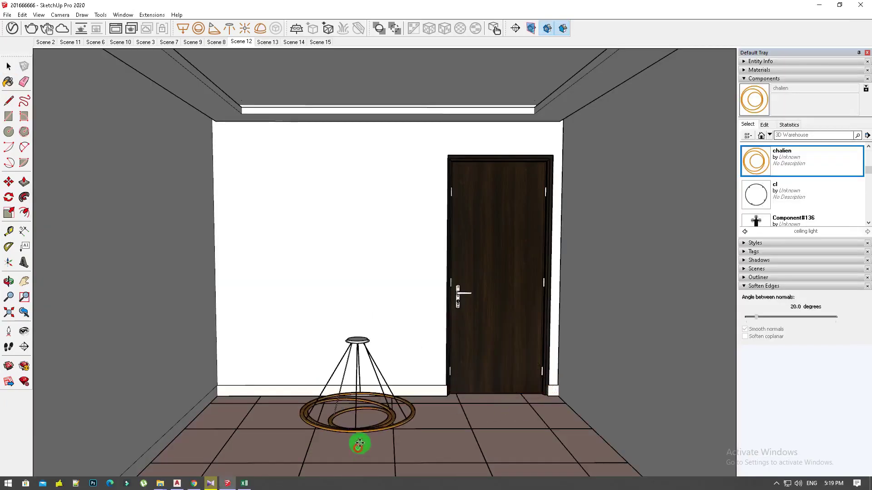
Move the ring chandelier up to hang at the ceiling centre.
key("f")
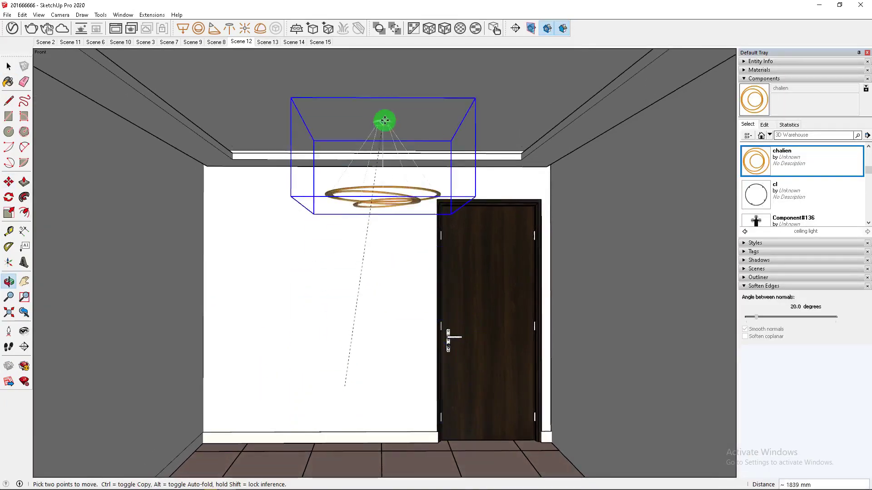
middle_click_drag(384, 108, 479, 161)
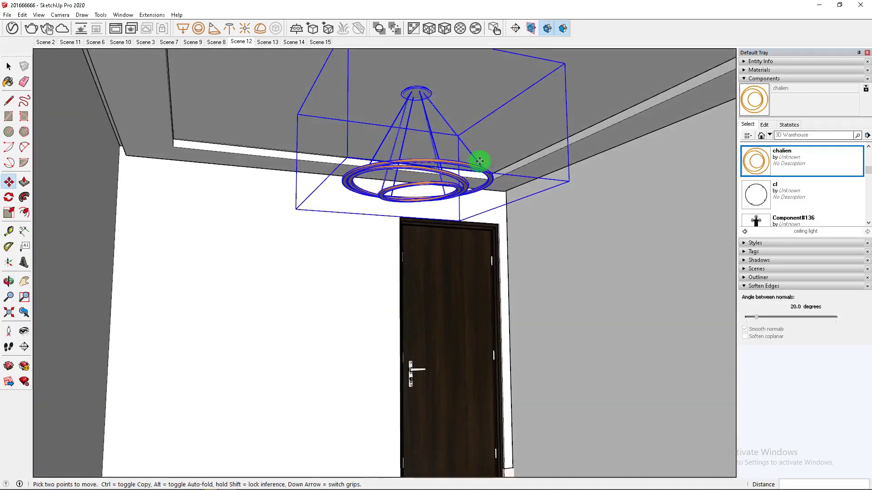
left_click(479, 161)
left_click(681, 128)
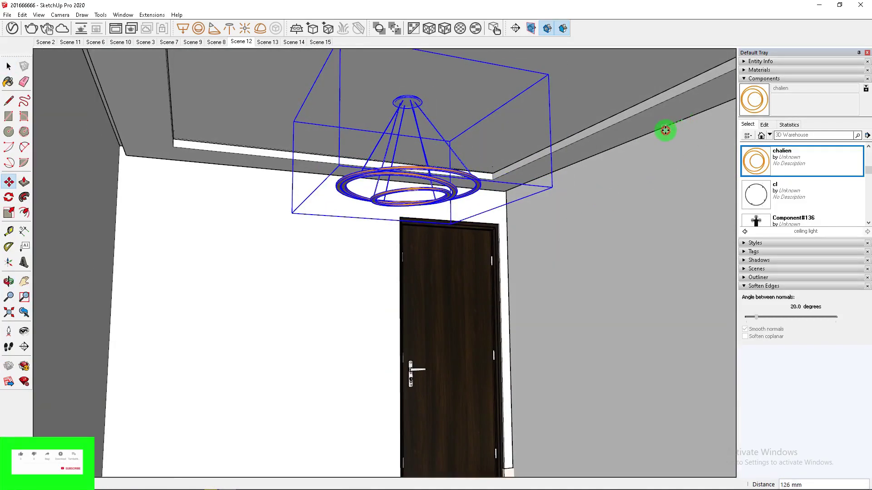
key("space")
mouse_move(629, 210)
middle_mouse_down()
mouse_move(560, 253)
mouse_move(495, 252)
middle_mouse_up()
Place a pyramid pendant light at the ceiling corner.
scroll(763, 156, "down", 3)
scroll(241, 171, "up", 2)
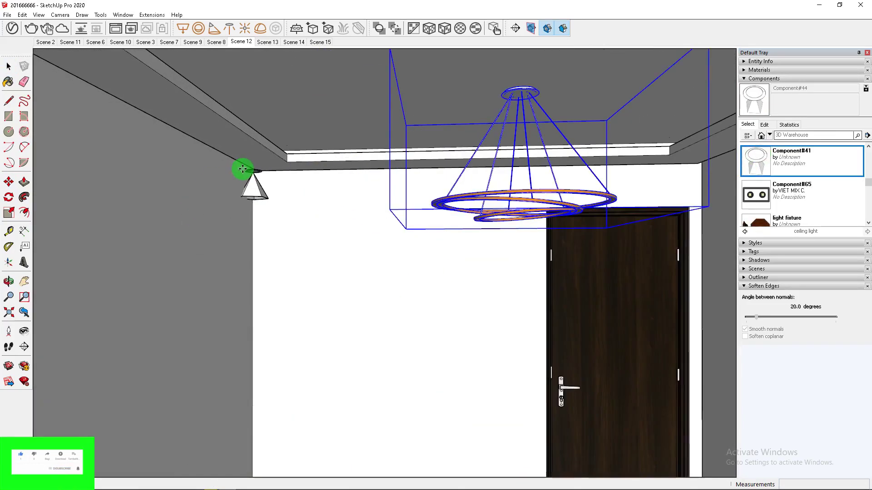
scroll(247, 164, "up", 2)
scroll(321, 165, "up", 2)
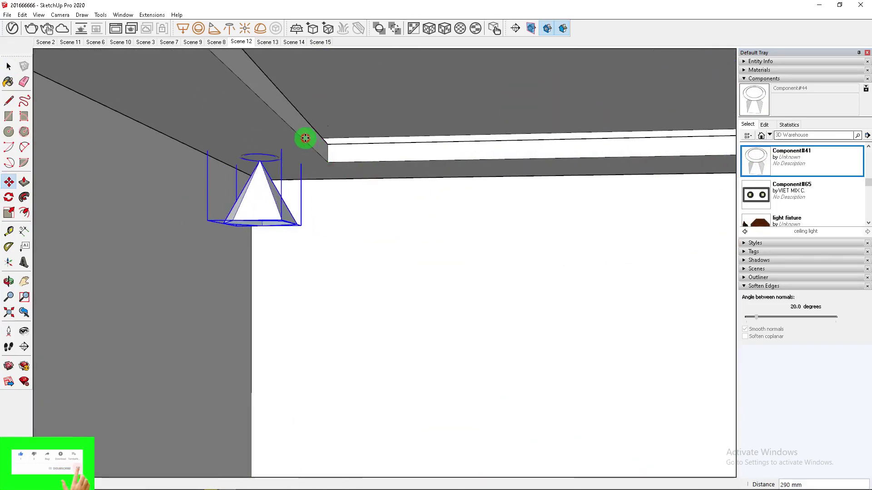
scroll(326, 167, "up", 2)
scroll(291, 181, "down", 2)
left_click(285, 160)
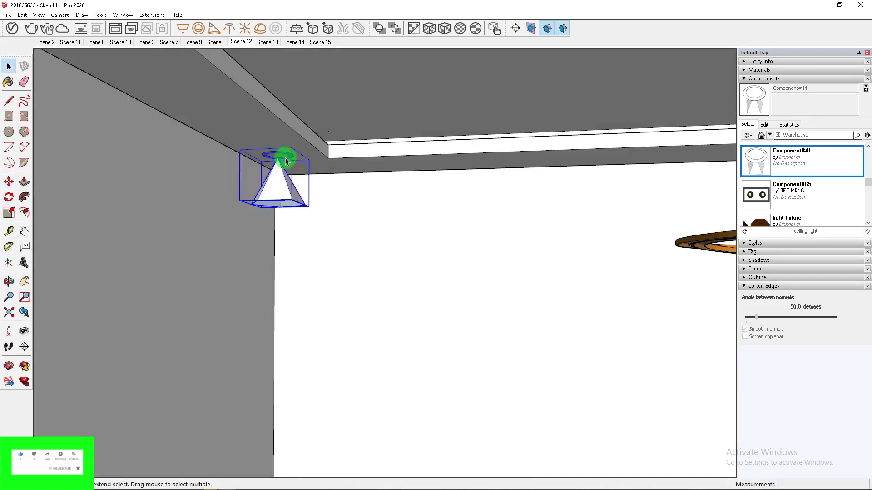
scroll(329, 158, "down", 3)
scroll(330, 155, "up", 1)
Copy the corner pendant light along the left ceiling edge.
left_click(331, 156)
key("ctrl")
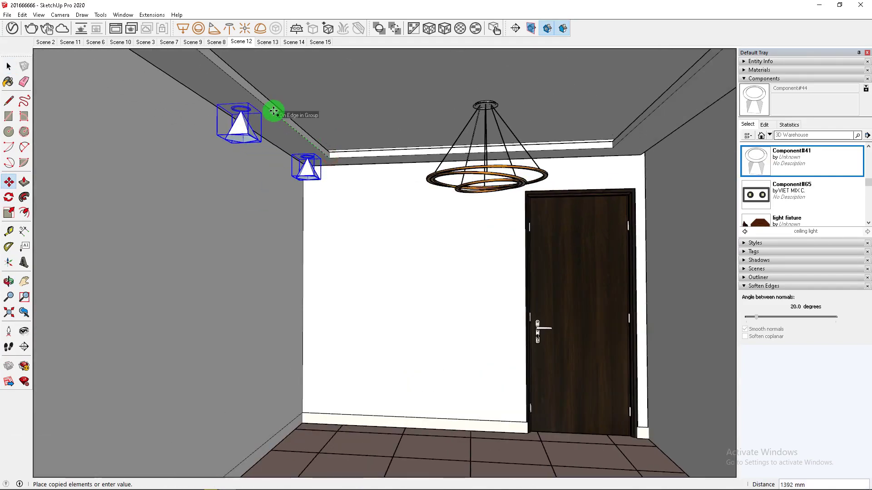
scroll(274, 112, "up", 1)
left_click(305, 154)
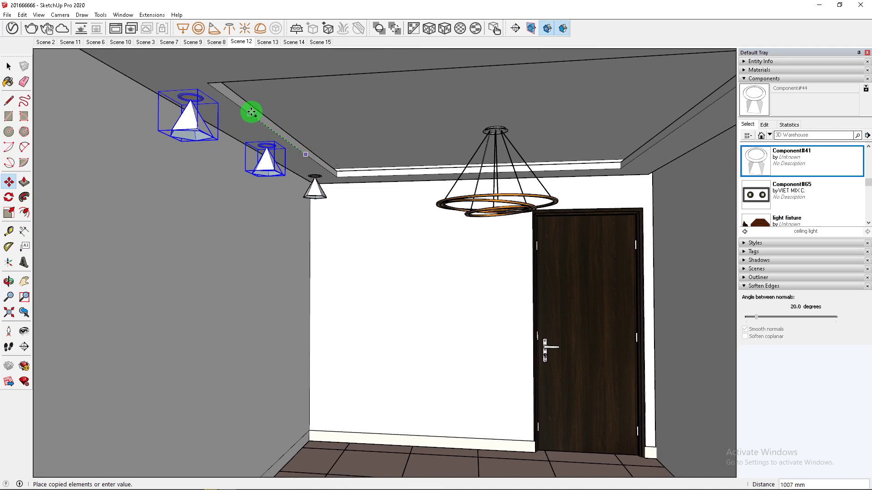
left_click(250, 115)
key("space")
middle_click_drag(322, 218, 296, 237)
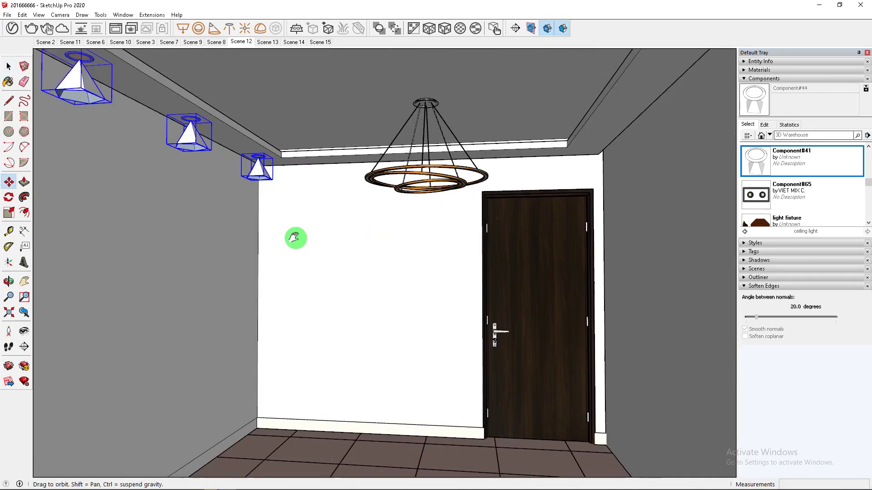
Copy the selected pendant lights across to the right ceiling edge.
key("m")
left_click(221, 446)
key("ctrl")
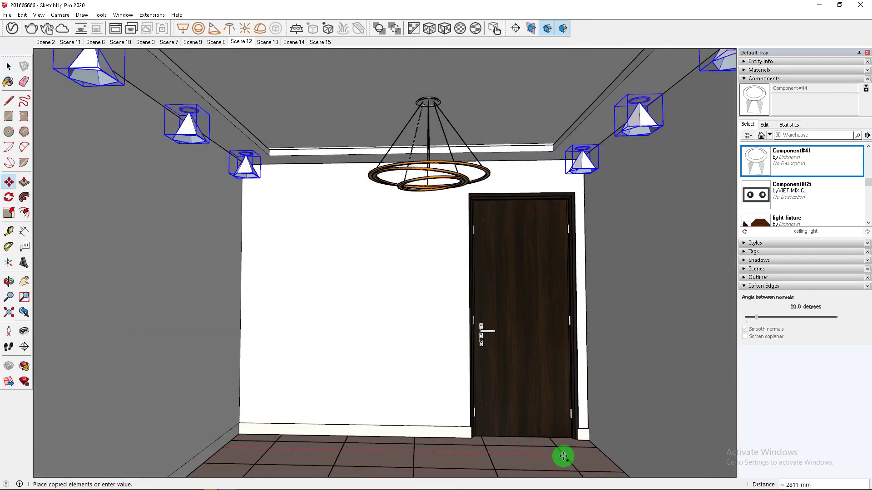
left_click(557, 458)
key("space")
Copy a single left pendant light onto the right ceiling edge.
left_click(245, 167)
scroll(252, 186, "up", 2)
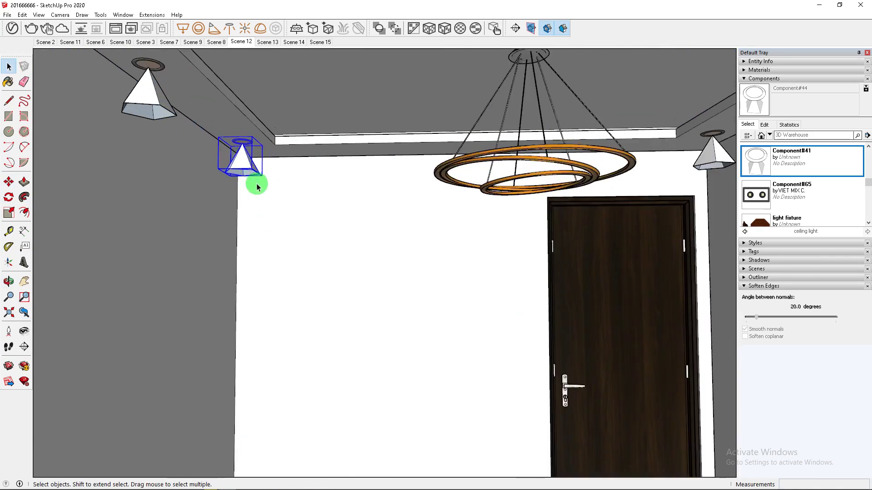
scroll(257, 182, "up", 2)
key("m")
left_click(266, 223)
key("ctrl")
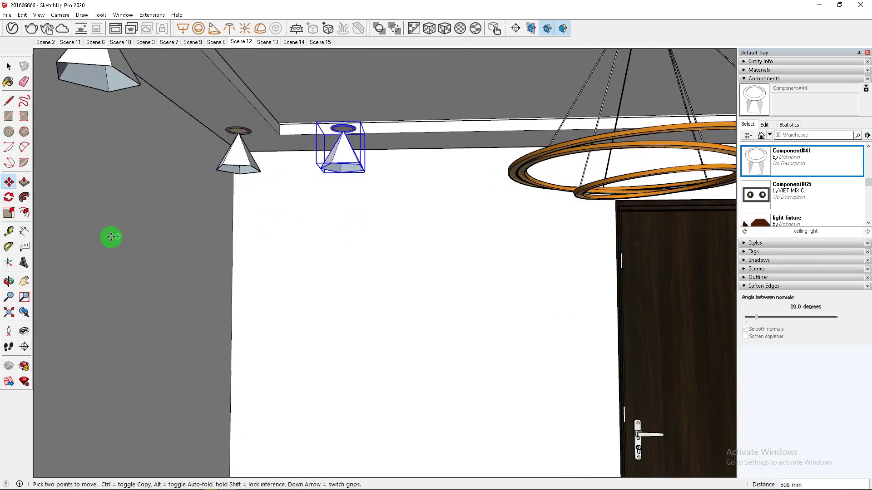
scroll(288, 267, "up", 2)
scroll(218, 214, "up", 2)
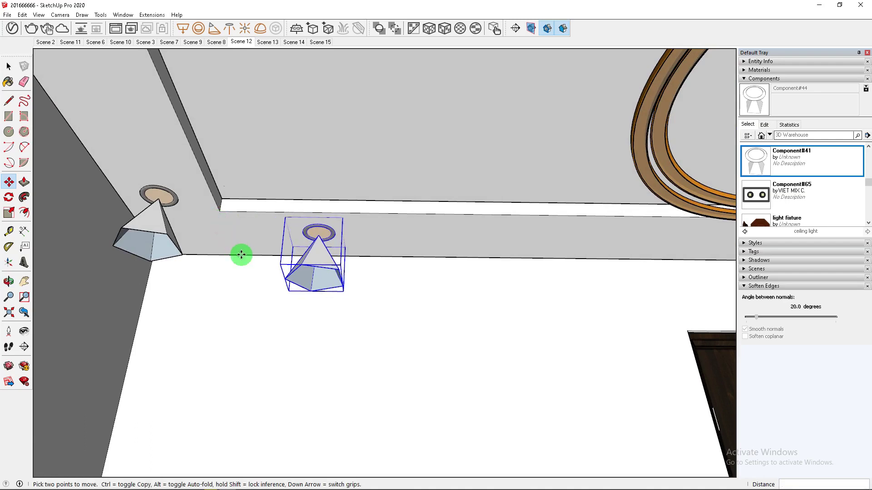
scroll(241, 253, "down", 3)
left_click(545, 304)
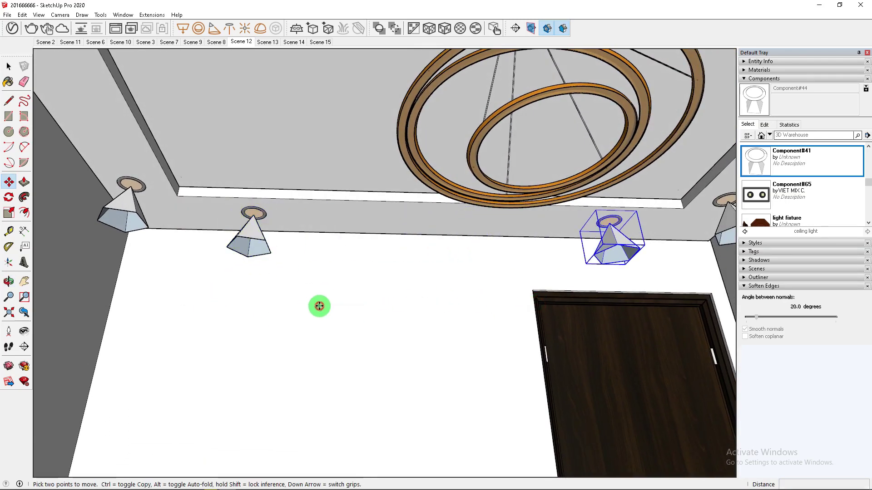
Position pendant lights to the right and left of the central chandelier.
left_click(433, 317)
key("ctrl")
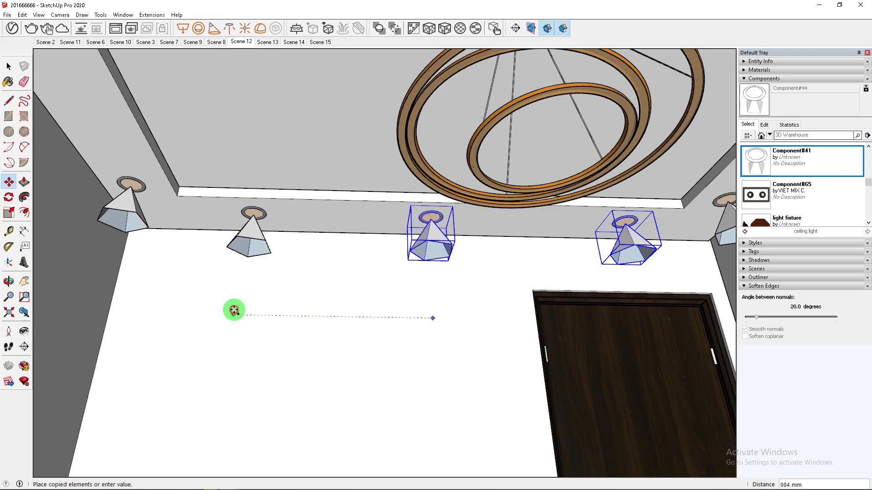
key("space")
scroll(234, 310, "down", 5)
middle_click_drag(266, 354, 236, 263)
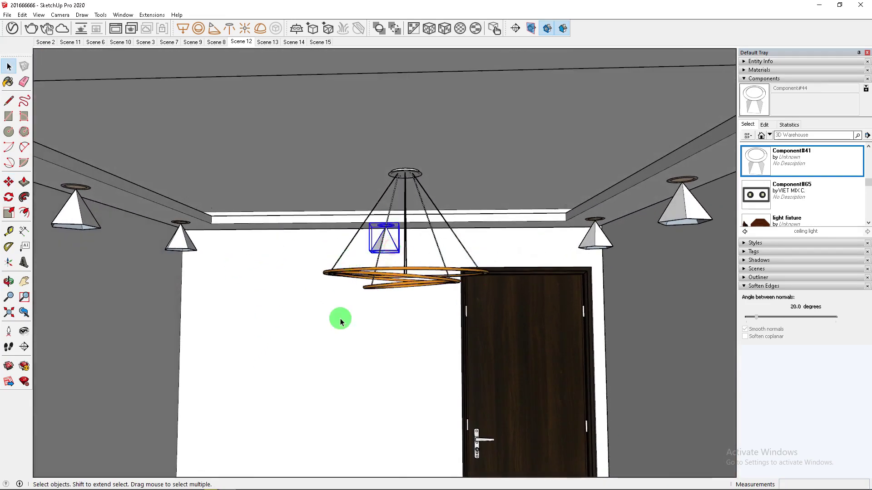
key("m")
left_click(262, 354)
left_click(347, 352)
key("ctrl")
left_click(431, 344)
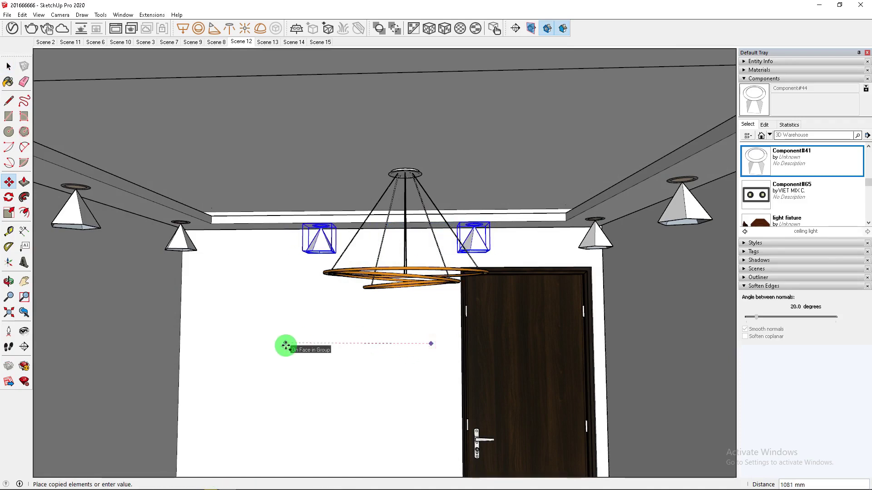
left_click(311, 237)
key("space")
scroll(298, 197, "up", 5)
Open the ceiling beam group and make its right-side edge a group.
double_click(300, 206)
right_click(300, 207)
left_click(105, 203)
right_click(102, 201)
key("Escape")
mouse_move(324, 284)
middle_mouse_down()
mouse_move(272, 267)
mouse_move(210, 267)
mouse_move(662, 212)
mouse_move(667, 200)
middle_mouse_up()
right_click(669, 198)
left_click(690, 276)
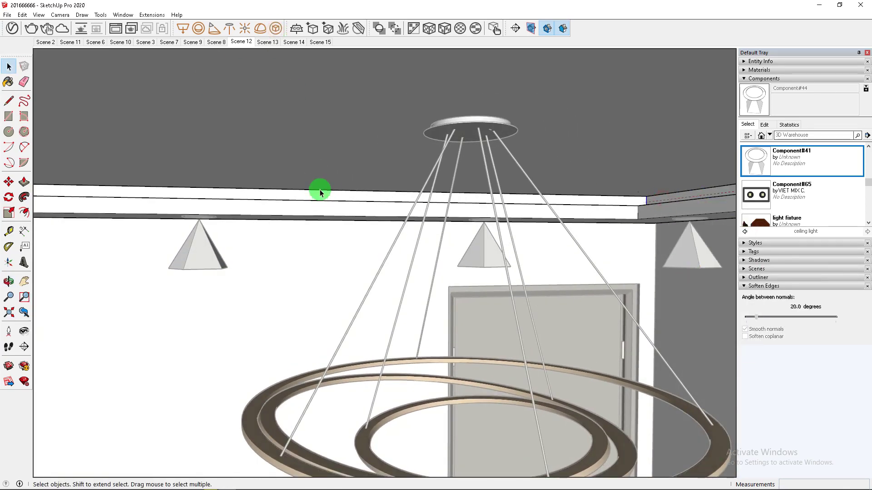
Hide a face along the side of the ceiling beam.
mouse_move(321, 184)
middle_mouse_down()
mouse_move(398, 195)
mouse_move(140, 208)
middle_mouse_up()
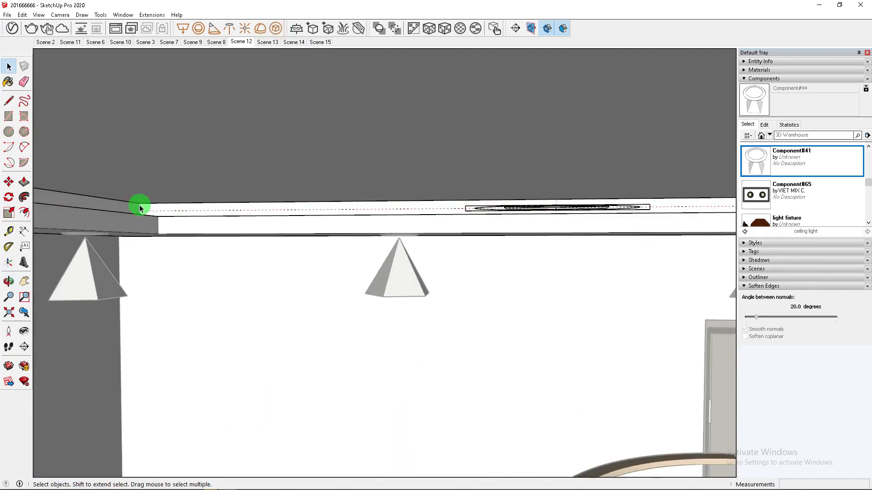
mouse_move(299, 114)
middle_mouse_down()
mouse_move(473, 187)
mouse_move(282, 203)
mouse_move(309, 223)
mouse_move(502, 218)
middle_mouse_up()
right_click(175, 204)
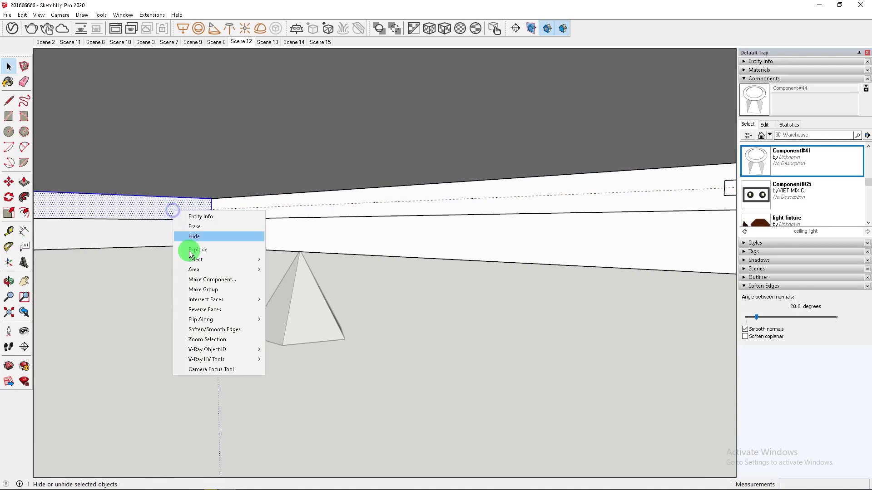
left_click(187, 244)
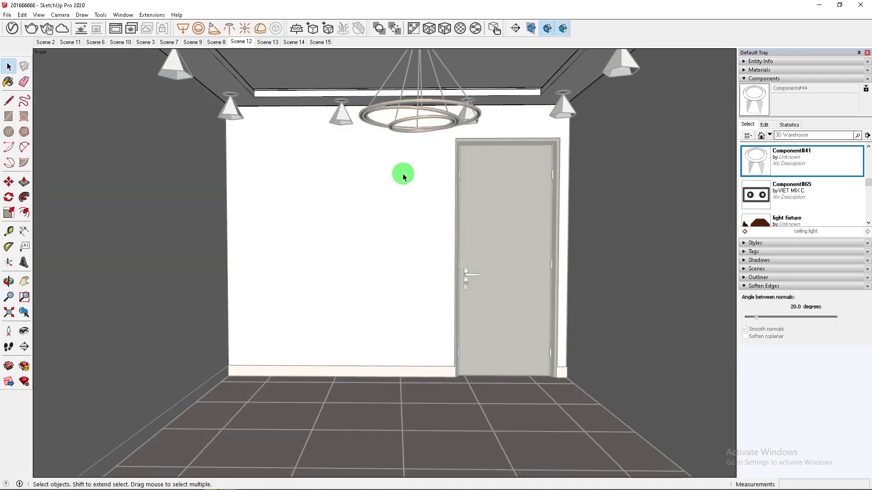
Start a V-Ray render and raise Mesh Light#3's intensity in the lights editor.
left_click(12, 28)
left_click(175, 108)
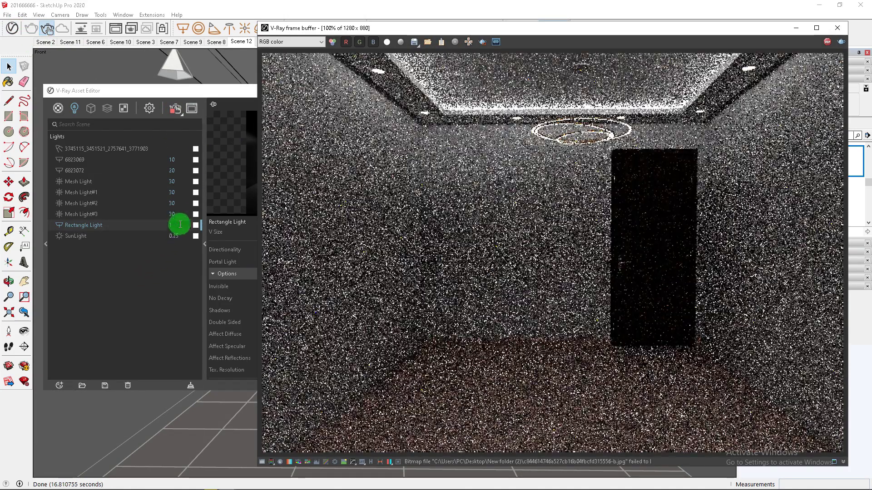
left_click(180, 224)
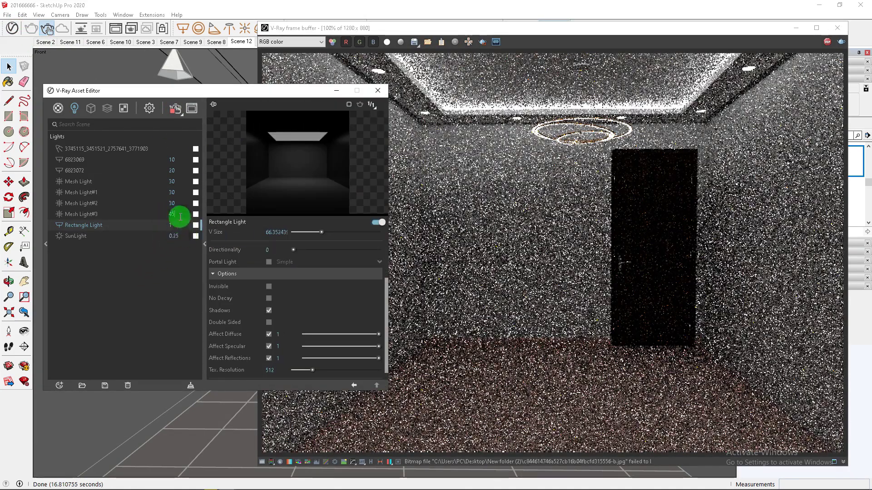
left_click(152, 266)
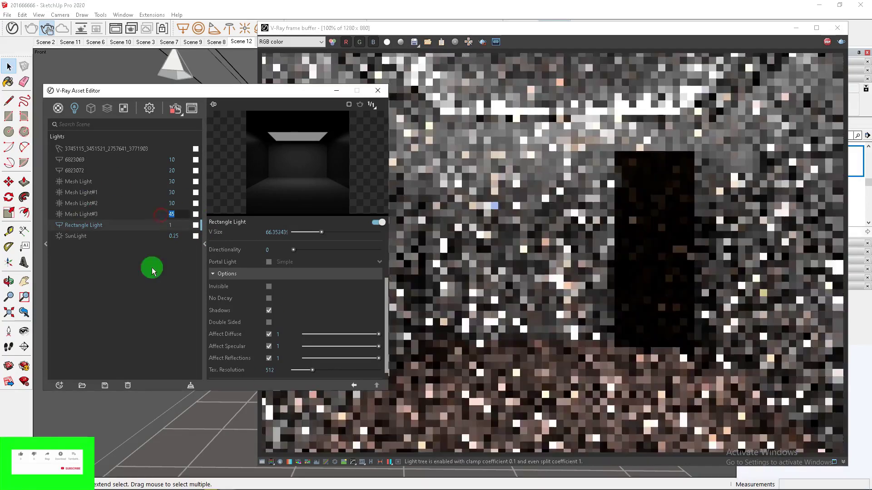
mouse_move(169, 216)
left_mouse_down()
mouse_move(184, 211)
mouse_move(162, 200)
left_mouse_up()
type("5")
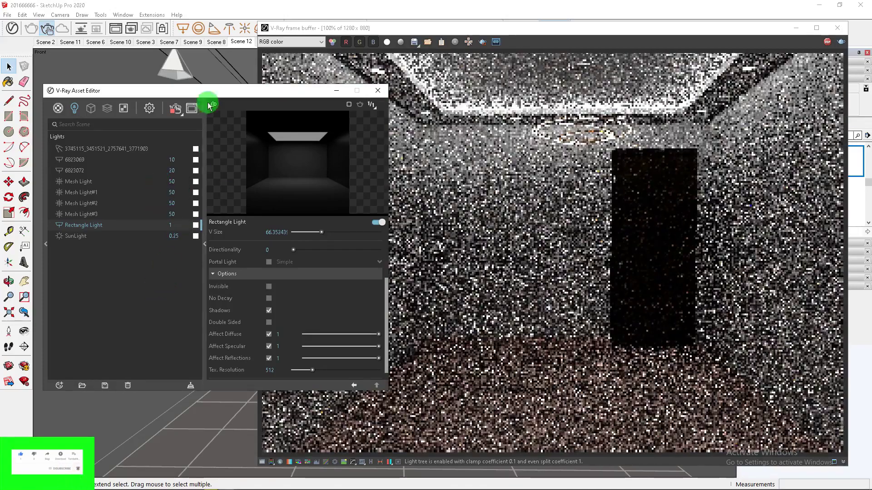
Tint the first IES light pale pink and set Rectangle Light intensity to 10.
left_click_drag(210, 106, 181, 103)
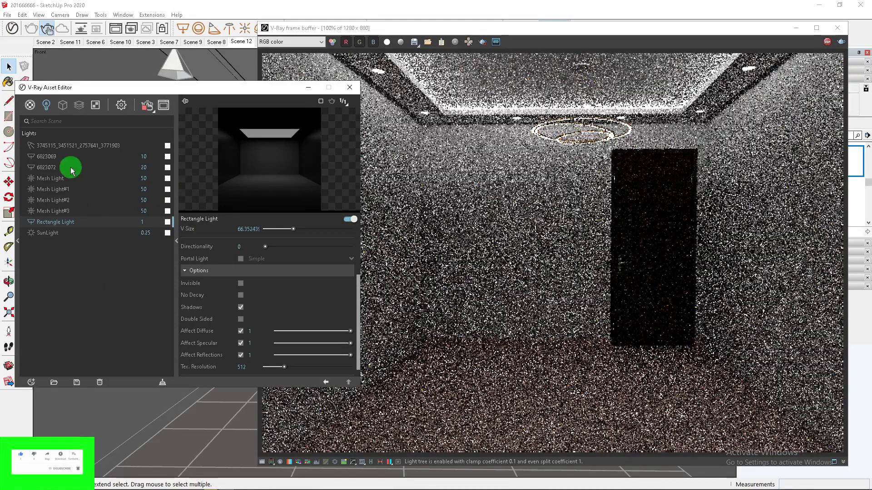
left_click(71, 170)
left_click(168, 146)
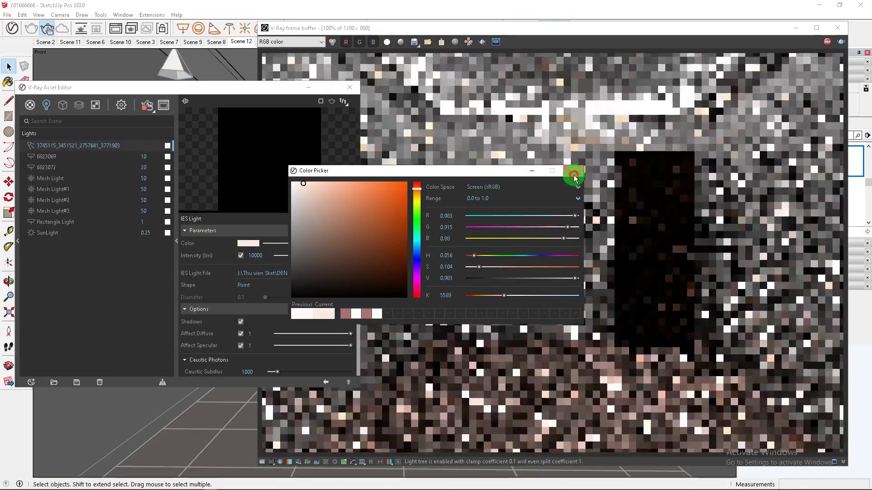
left_click(573, 171)
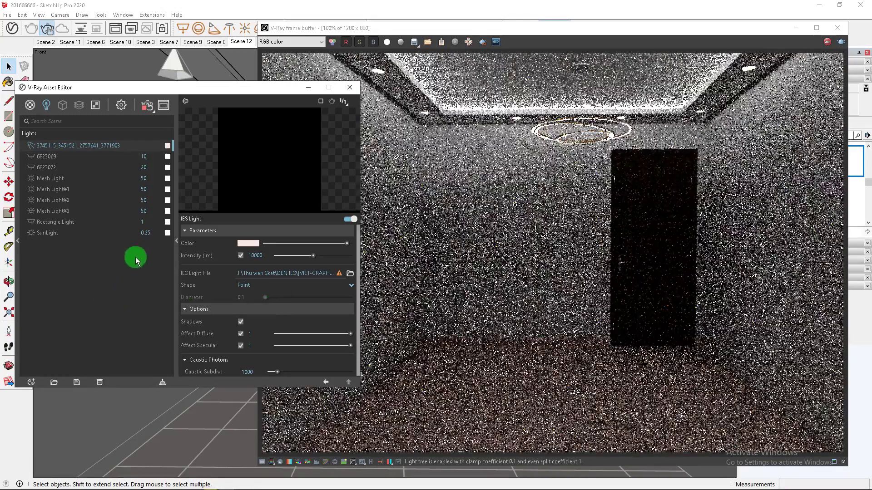
double_click(130, 223)
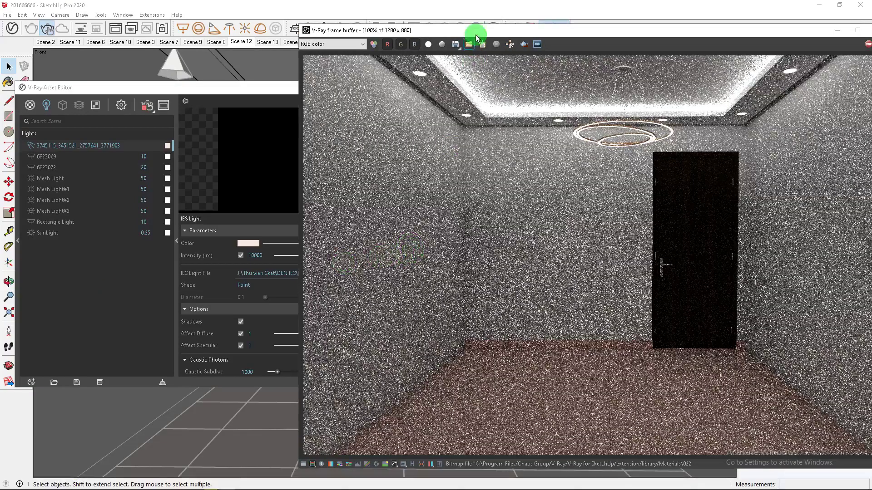
Move the render and settings windows aside and view the ceiling edge.
left_click_drag(473, 33, 538, 38)
left_click_drag(192, 93, 404, 127)
mouse_move(140, 169)
middle_mouse_down()
mouse_move(185, 132)
mouse_move(179, 146)
mouse_move(201, 148)
mouse_move(156, 189)
mouse_move(175, 189)
mouse_move(170, 218)
middle_mouse_up()
left_click(183, 29)
left_click(117, 229)
mouse_move(117, 229)
middle_mouse_down()
mouse_move(124, 206)
mouse_move(128, 278)
mouse_move(119, 182)
middle_mouse_up()
Make the ceiling face a group, undoing a trial mesh-light conversion.
left_click(117, 161)
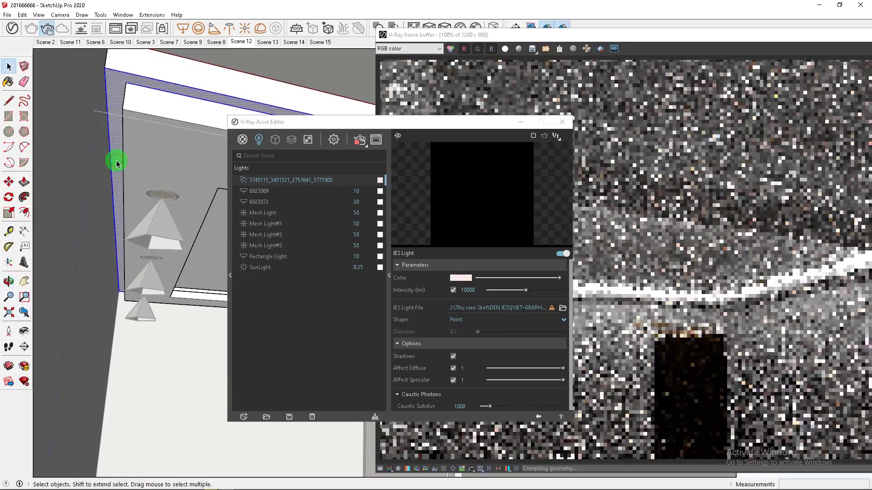
right_click(116, 161)
left_click(142, 240)
left_click(116, 160)
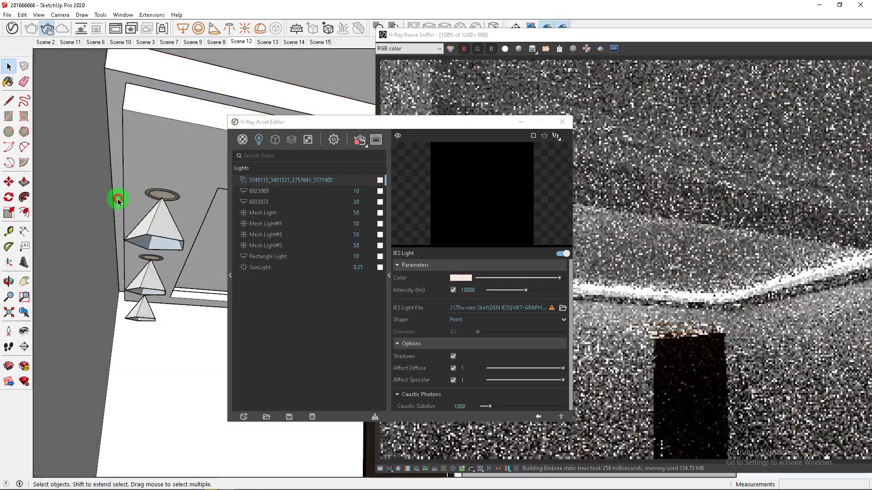
left_click(118, 202)
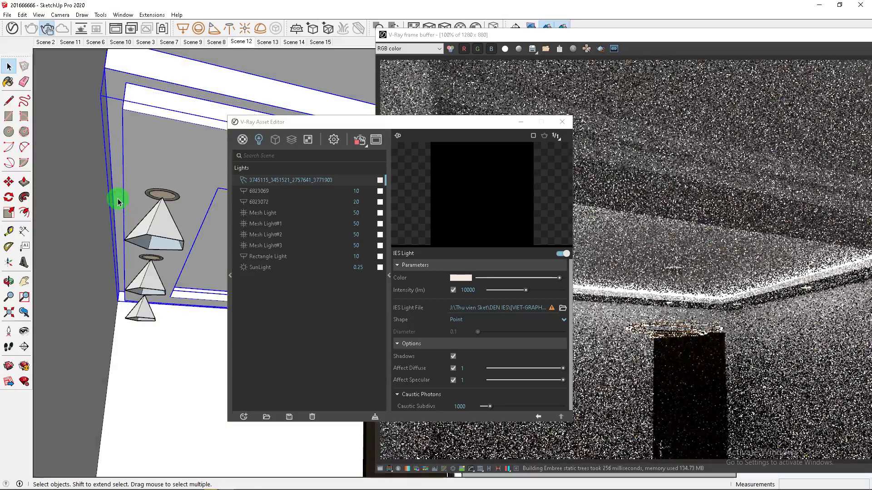
double_click(117, 172)
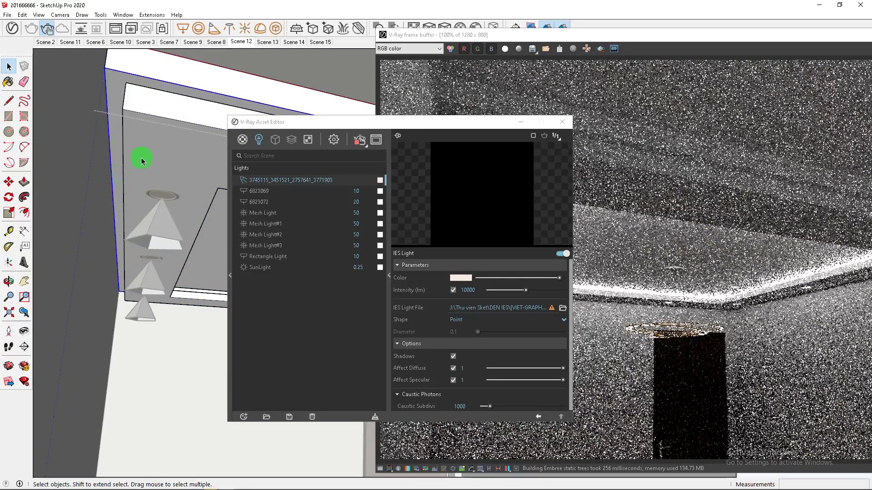
left_click(268, 191)
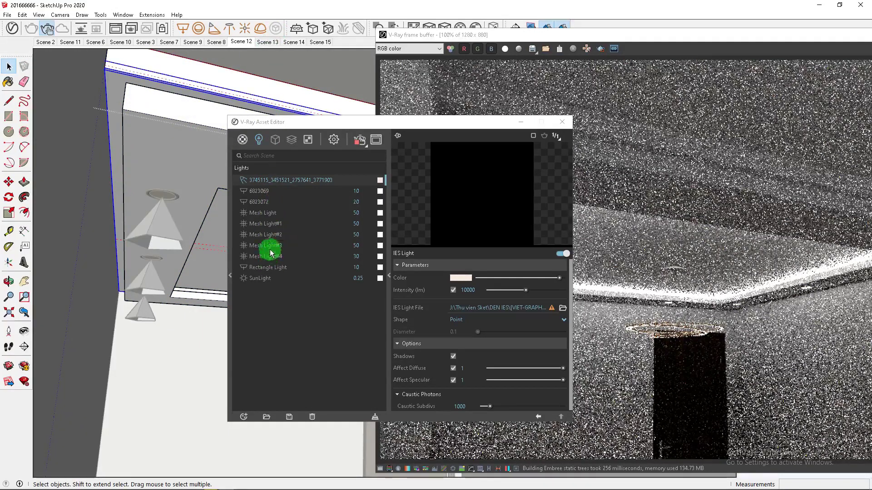
key("ctrl+z")
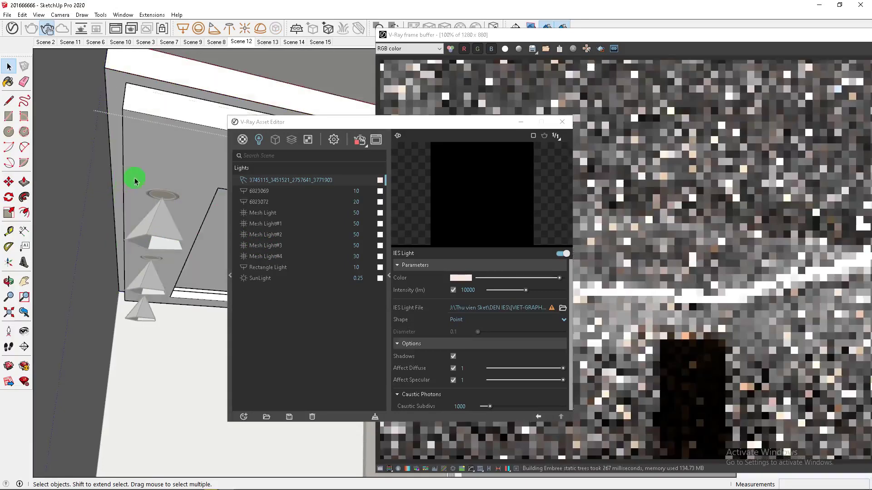
Draw Rectangle Light#1 near the ceiling edge at intensity 30.
left_click(183, 28)
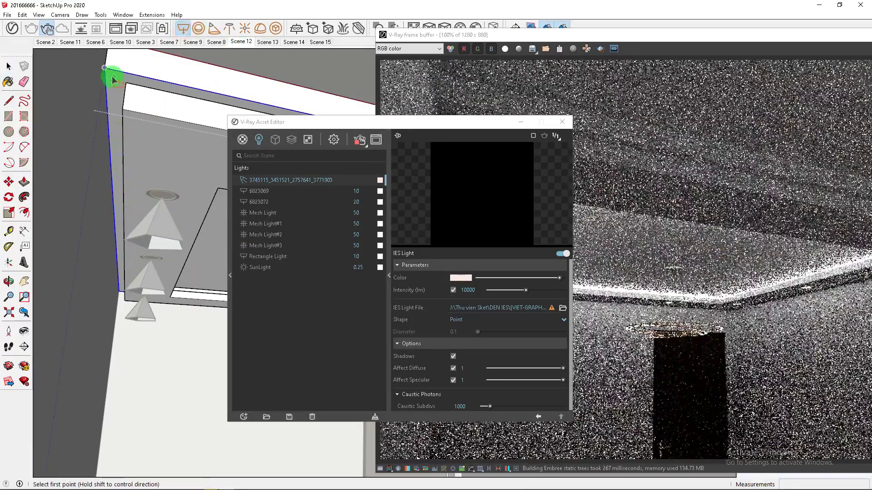
mouse_move(124, 306)
middle_mouse_down()
mouse_move(132, 263)
mouse_move(90, 263)
middle_mouse_up()
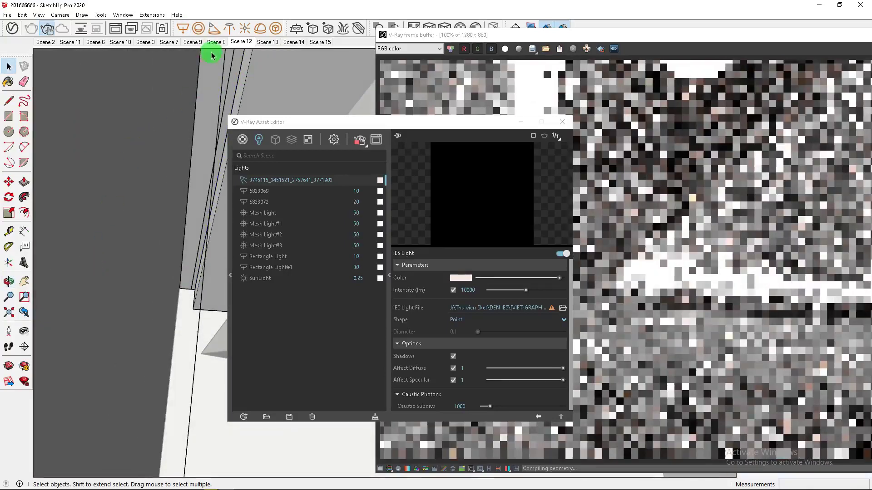
mouse_move(235, 59)
middle_mouse_down()
mouse_move(194, 146)
mouse_move(146, 207)
mouse_move(148, 172)
mouse_move(135, 200)
middle_mouse_up()
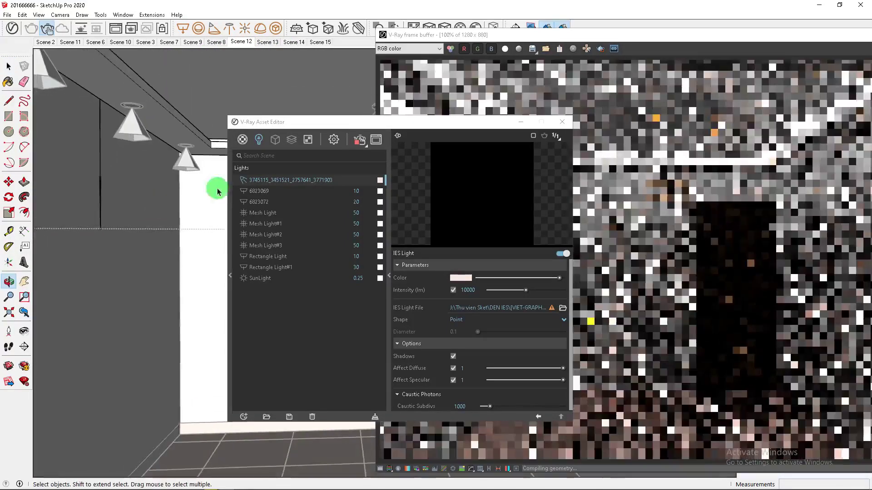
left_click(102, 150)
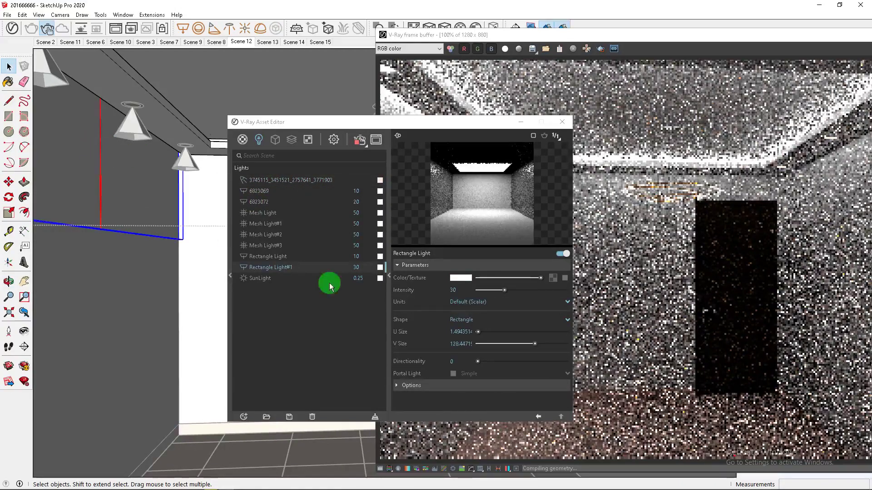
Rename Rectangle Light#1 to 'lifeside light'.
right_click(301, 268)
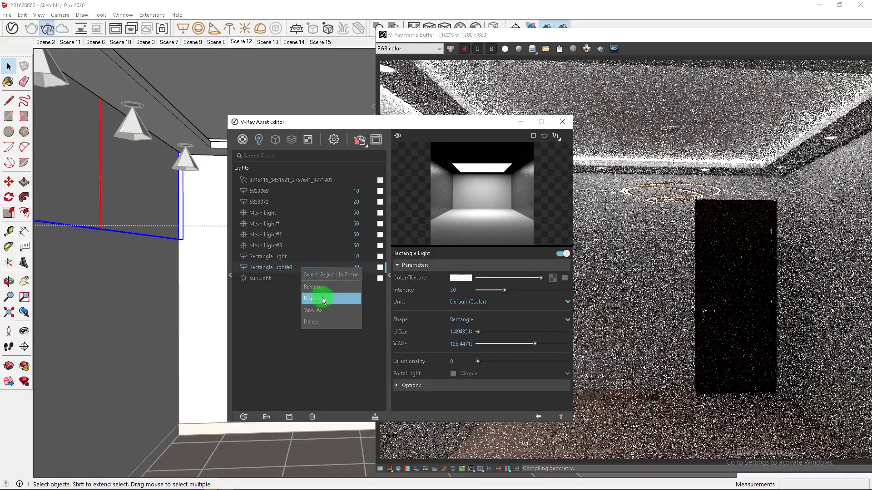
left_click(313, 287)
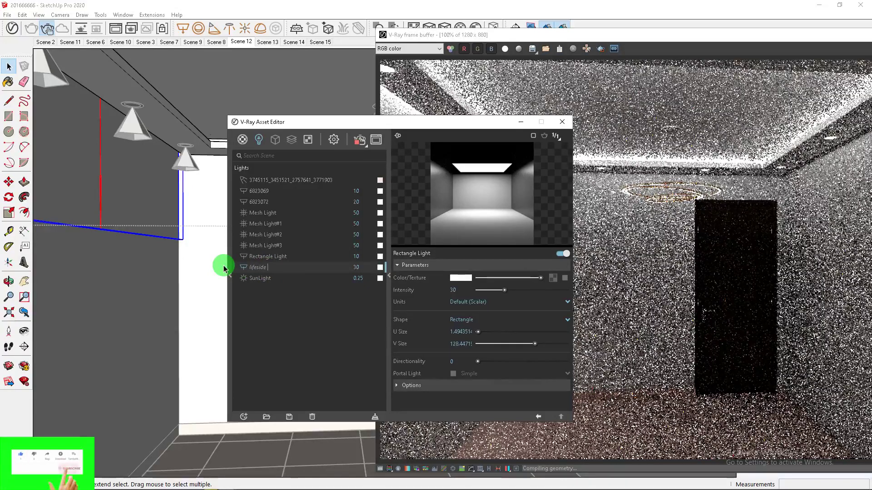
type("lifeside light")
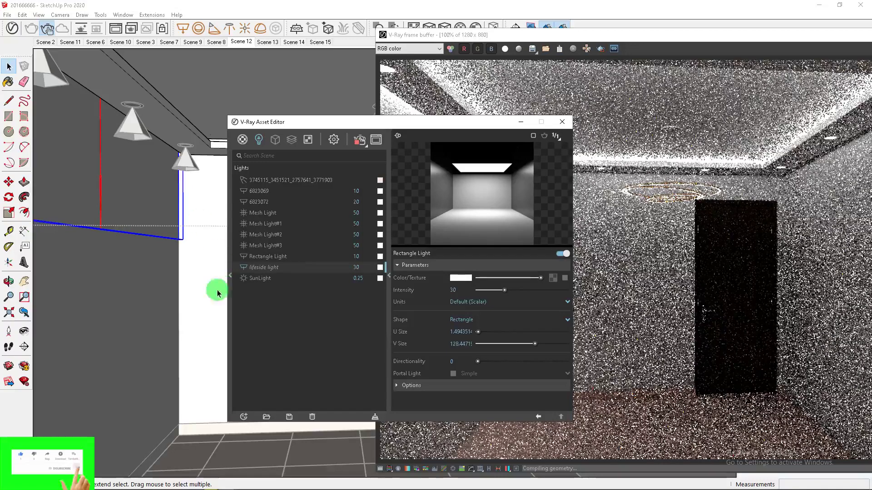
key("Return")
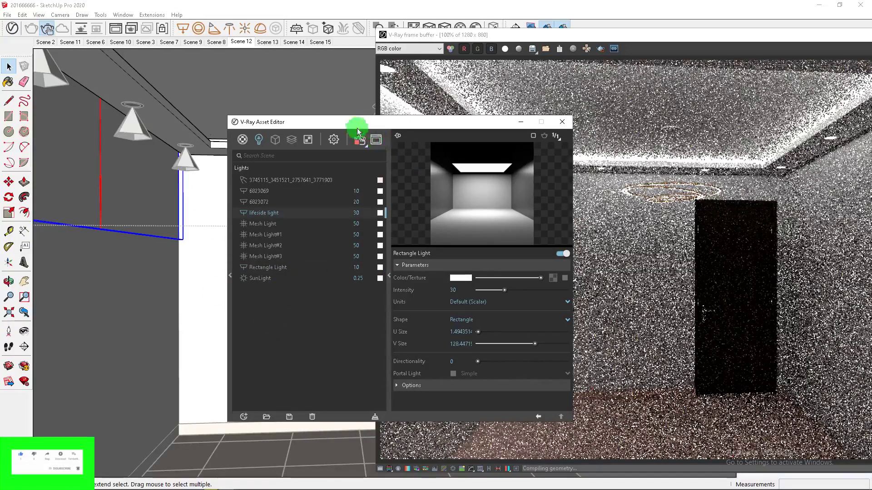
mouse_move(334, 124)
left_mouse_down()
mouse_move(385, 163)
mouse_move(352, 189)
left_mouse_up()
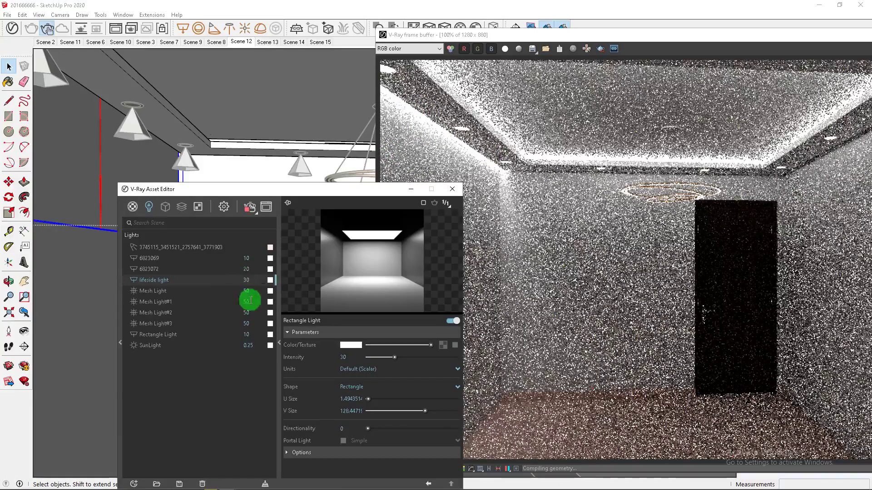
Give the lifeside light a very pale green colour.
left_click(270, 281)
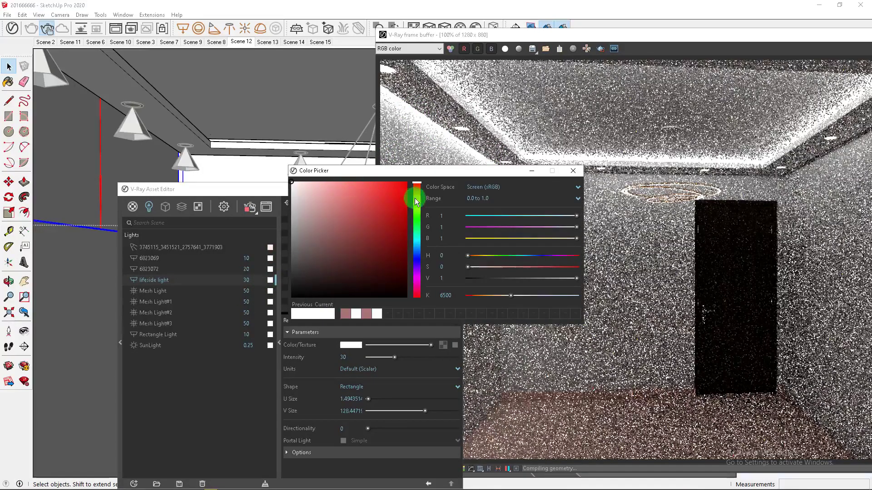
left_click(417, 213)
left_click(307, 183)
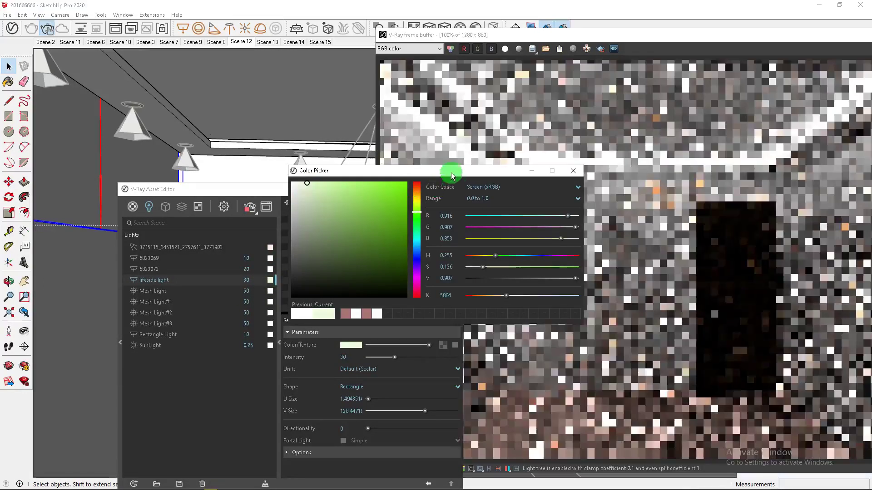
left_click_drag(439, 171, 411, 201)
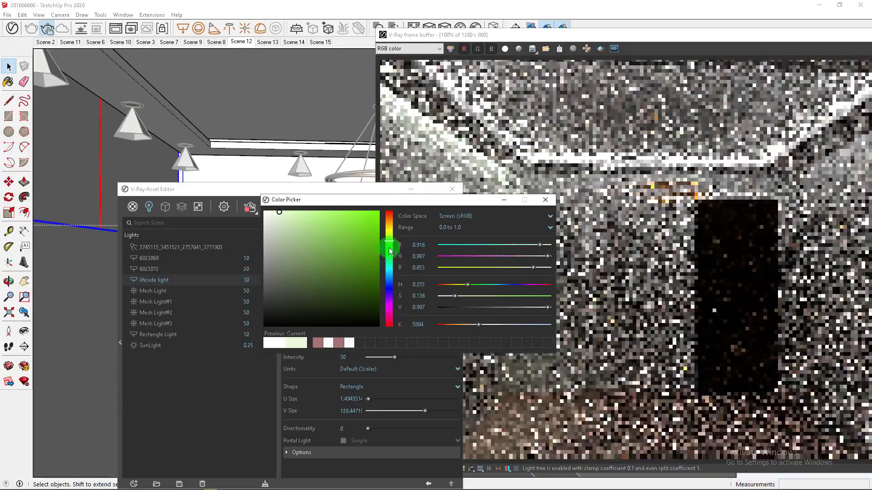
left_click(244, 280)
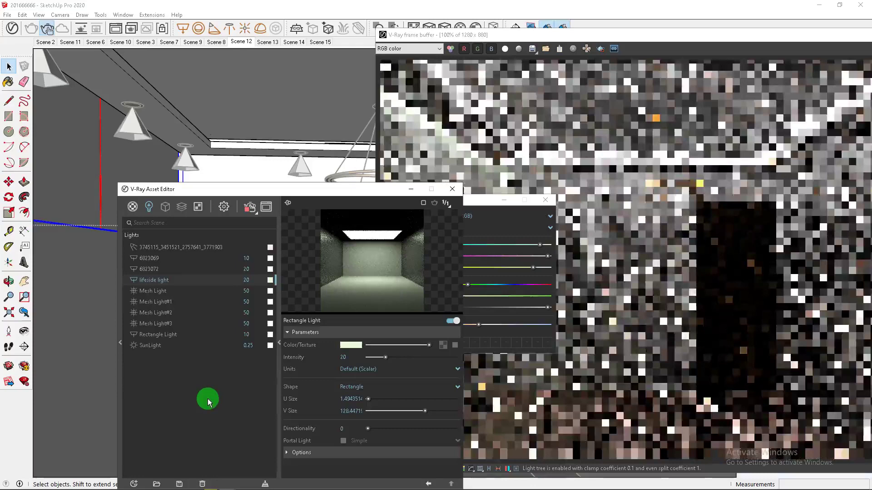
Lower the lifeside light's intensity to 10.
left_click(238, 282)
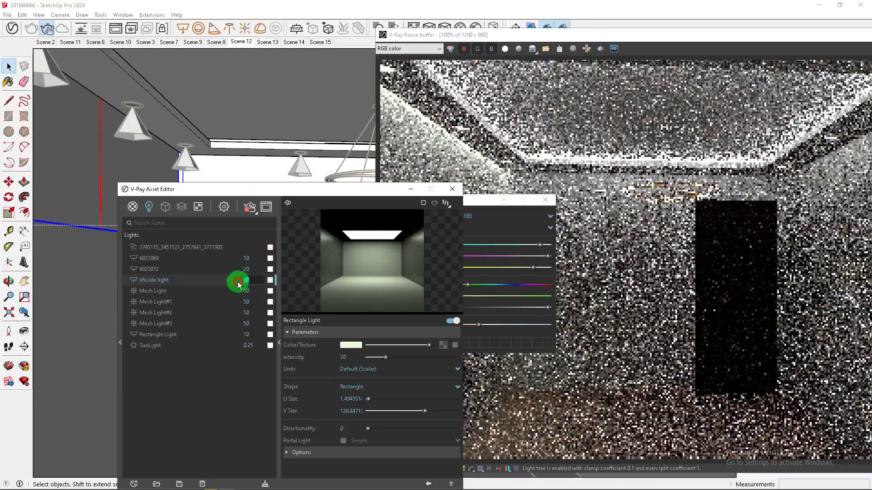
left_click(204, 393)
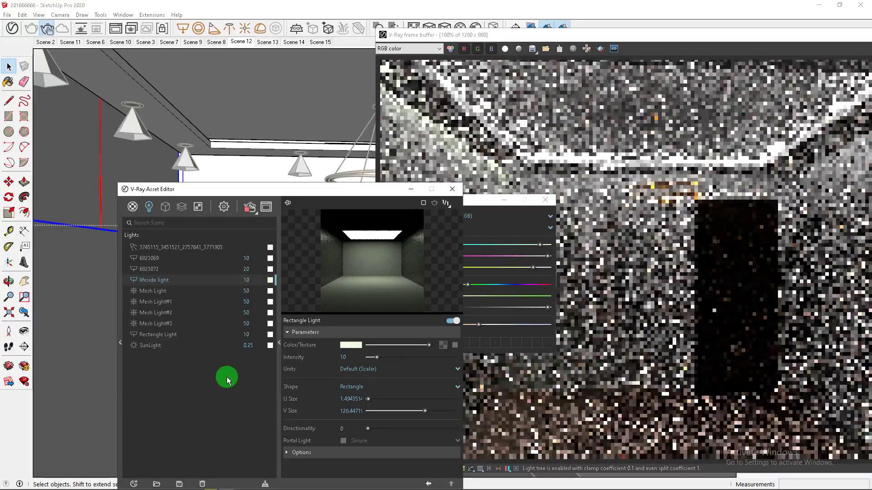
mouse_move(313, 190)
left_mouse_down()
mouse_move(256, 172)
mouse_move(333, 236)
left_mouse_up()
left_click(280, 236)
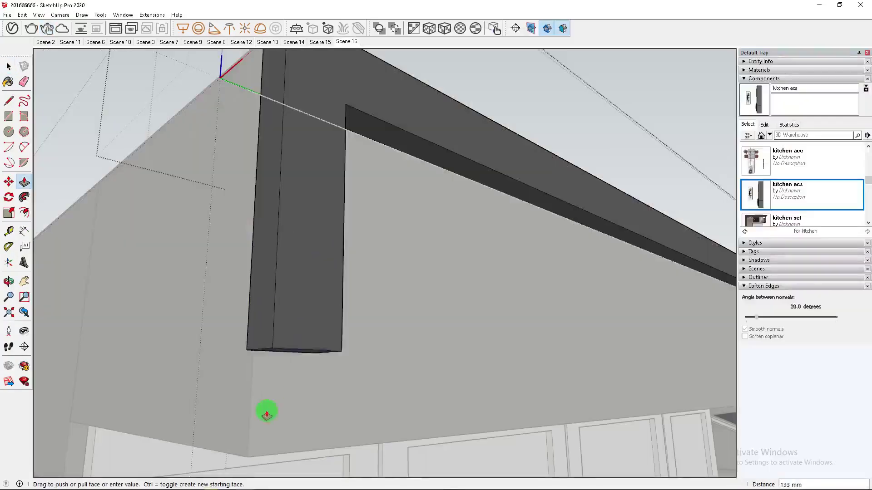
Make a copy of the column element with Move and Ctrl.
mouse_move(241, 413)
middle_mouse_down()
mouse_move(261, 386)
mouse_move(356, 343)
mouse_move(248, 327)
mouse_move(121, 354)
mouse_move(150, 398)
mouse_move(284, 353)
middle_mouse_up()
key("space")
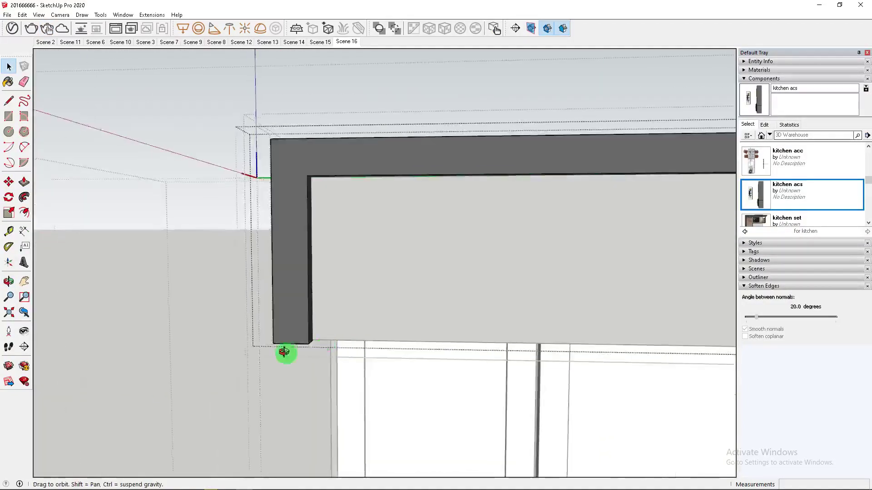
scroll(305, 335, "up", 3)
scroll(307, 341, "up", 1)
key("m")
key("ctrl")
left_click(298, 334)
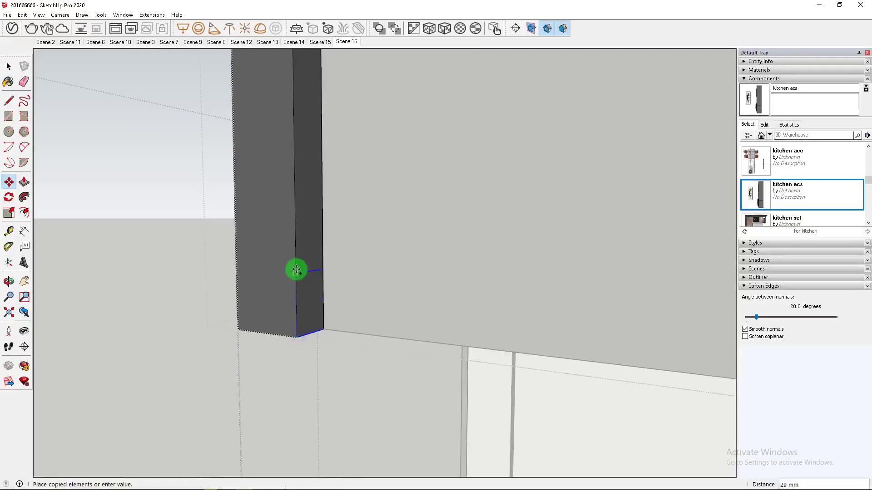
left_click(289, 335)
mouse_move(288, 335)
middle_mouse_down()
mouse_move(297, 332)
mouse_move(286, 358)
middle_mouse_up()
key("space")
Copy the column's bottom edge up onto the column.
left_click(285, 378)
left_click(272, 152)
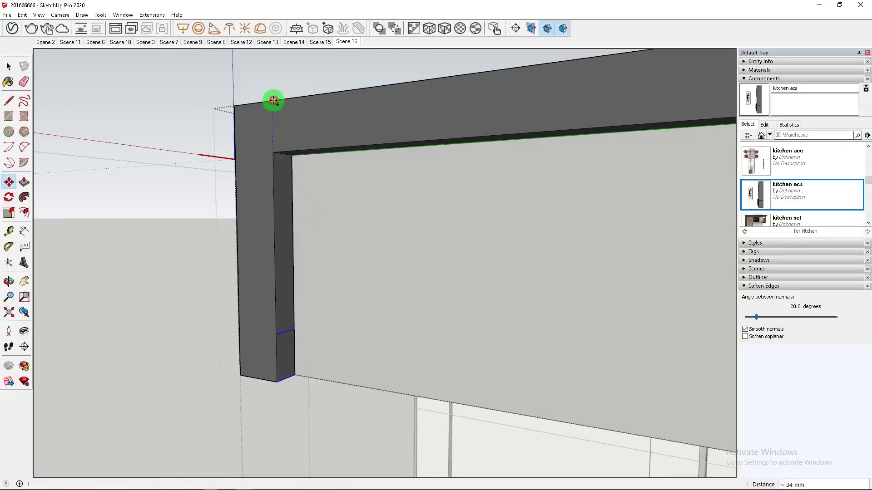
left_click(274, 100)
Push/pull the middle rail rightward until it meets the right-hand post.
key("space")
key("p")
left_click_drag(283, 350, 491, 356)
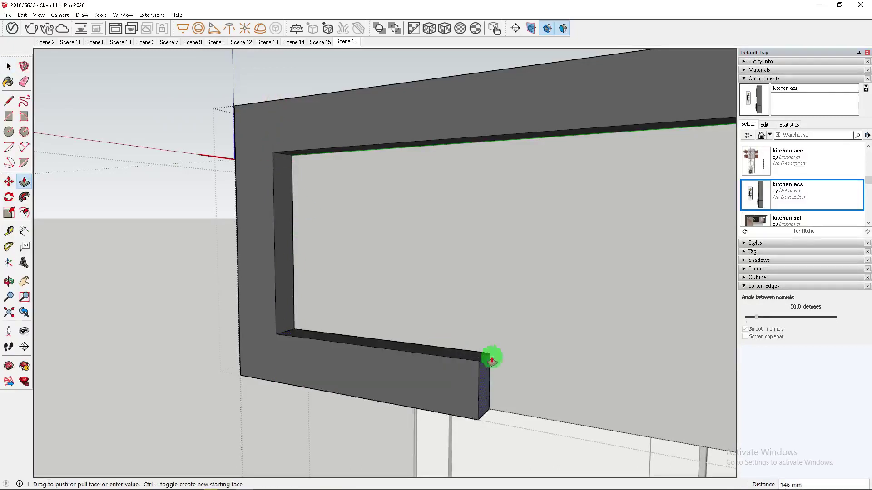
scroll(200, 286, "up", 3)
scroll(545, 313, "down", 3)
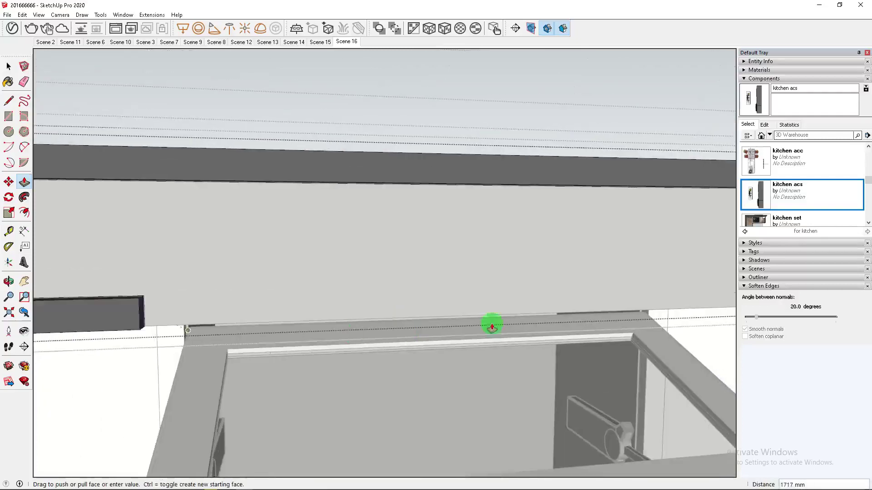
scroll(492, 325, "up", 3)
scroll(473, 305, "up", 2)
scroll(522, 299, "down", 2)
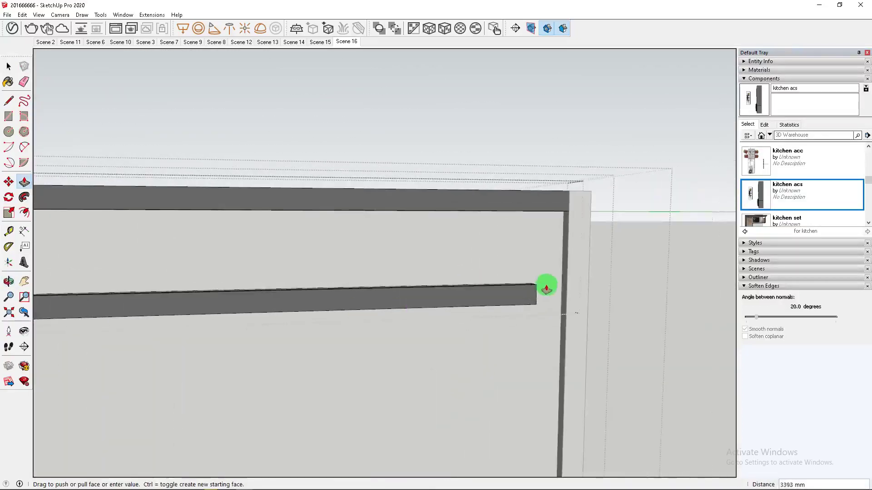
left_click(555, 238)
key("space")
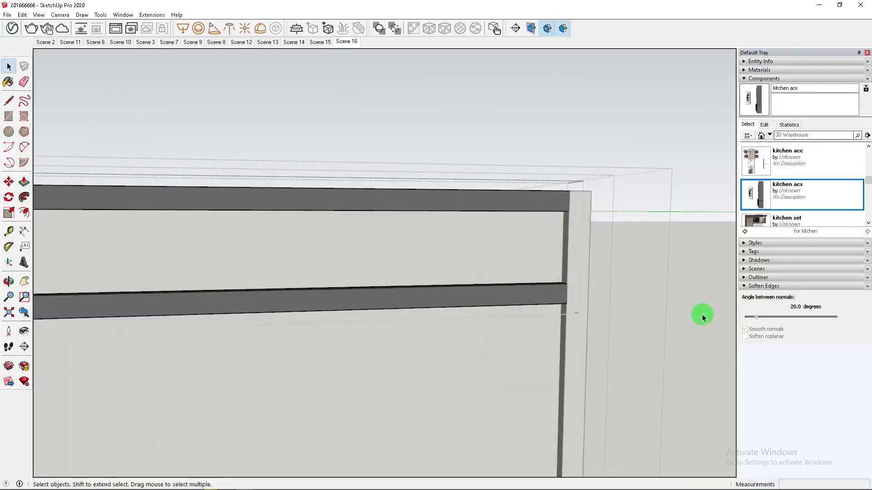
Orbit and zoom out to a full view of the kitchen unit.
scroll(467, 333, "down", 3)
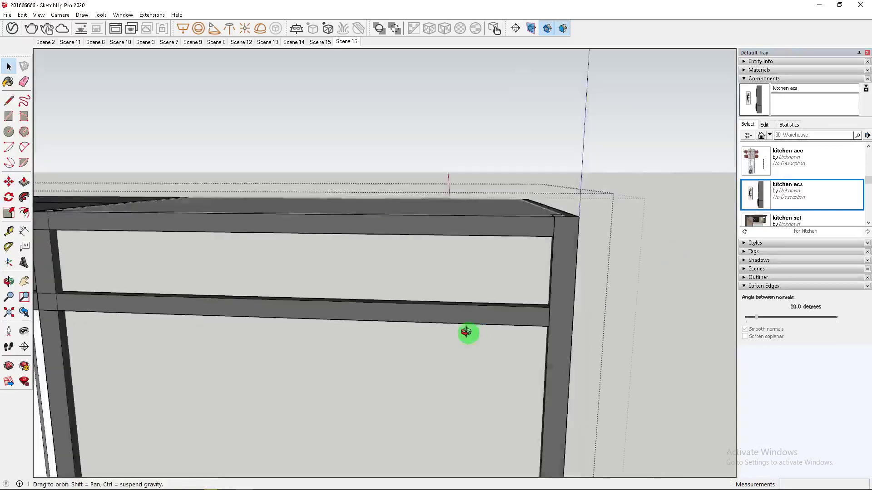
middle_click_drag(467, 333, 545, 307)
scroll(269, 279, "down", 3)
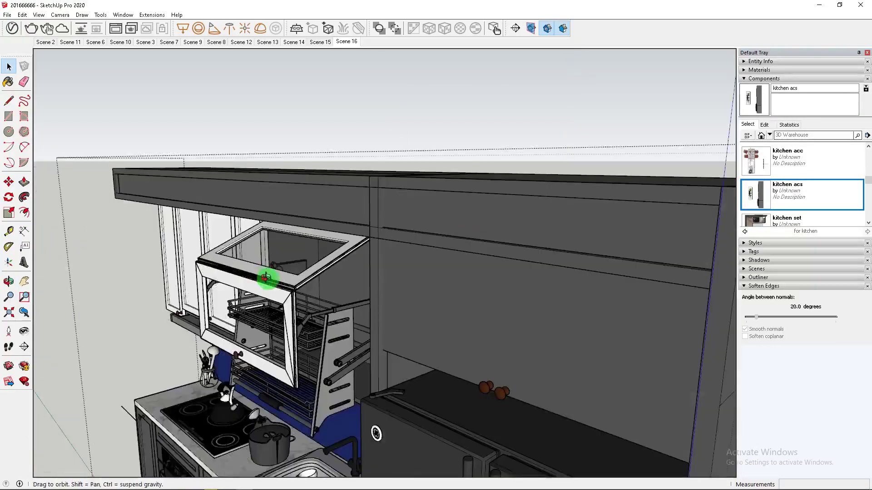
middle_click_drag(268, 278, 566, 327)
scroll(507, 358, "down", 2)
mouse_move(507, 358)
middle_mouse_down()
mouse_move(398, 389)
mouse_move(600, 439)
mouse_move(418, 350)
mouse_move(464, 348)
middle_mouse_up()
Move the kitchen run into the room's corner along the side wall.
left_click(7, 14)
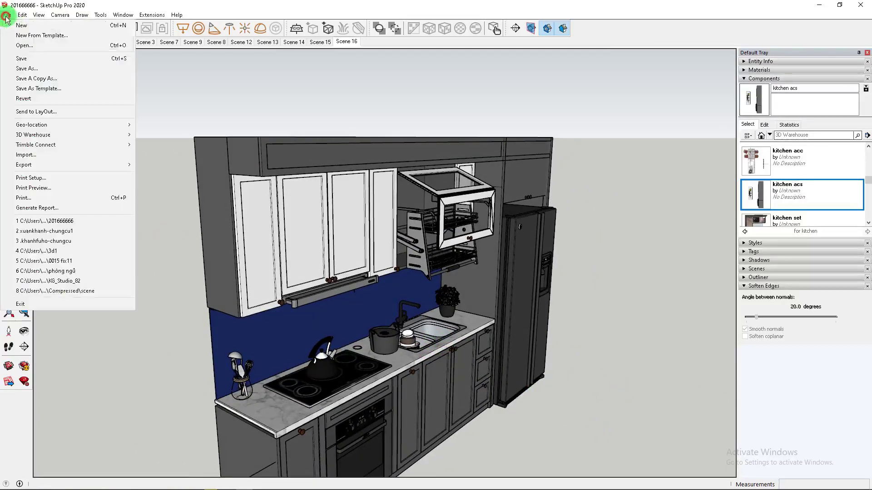
left_click(359, 443)
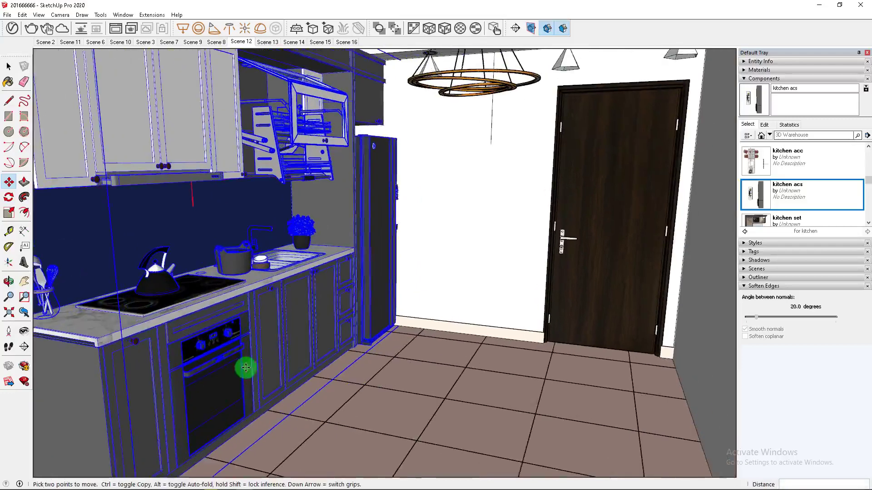
left_click(264, 370)
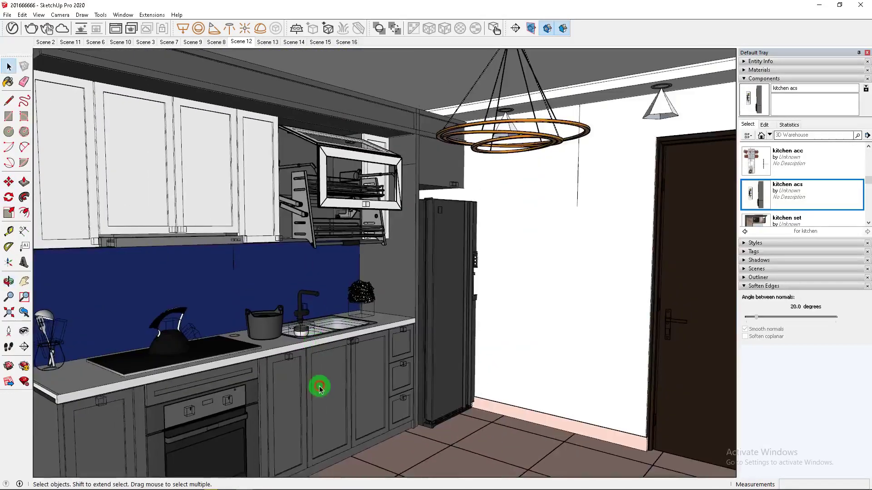
left_click(318, 382)
key("m")
left_click(453, 454)
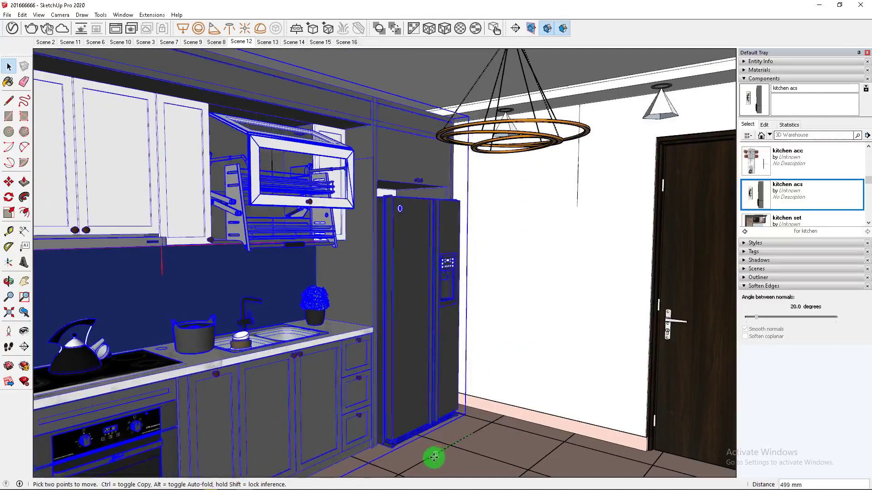
key("space")
Zoom in, then open and close the system tray popup.
scroll(452, 451, "up", 5)
scroll(467, 413, "up", 5)
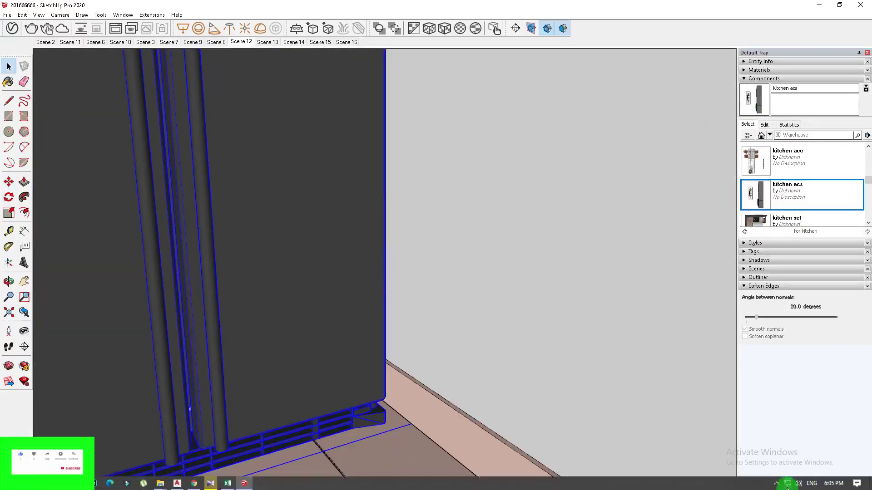
mouse_move(787, 485)
left_click(776, 484)
left_click(561, 485)
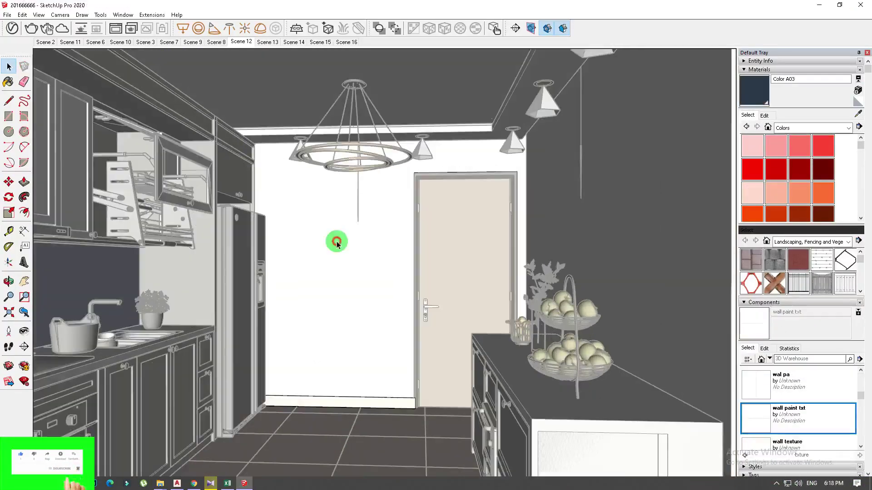
Paint the back and right walls dark navy.
left_click(336, 240)
left_click(423, 233)
key("space")
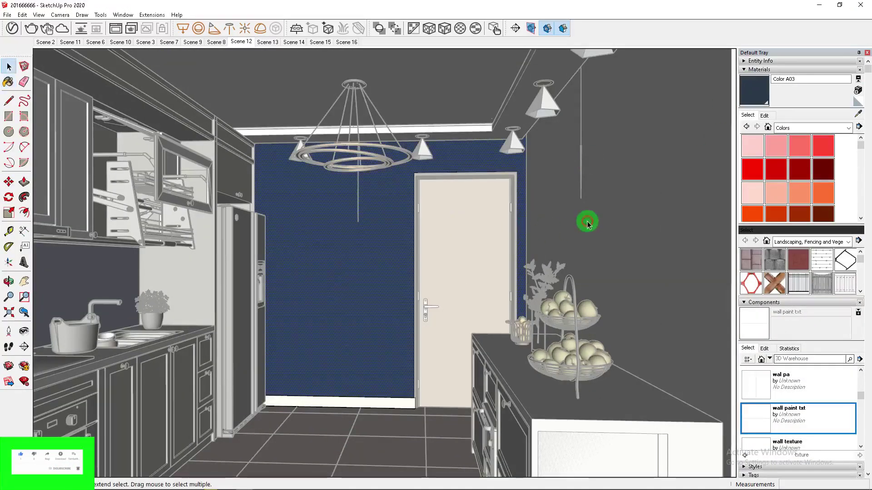
middle_click_drag(597, 246, 606, 251)
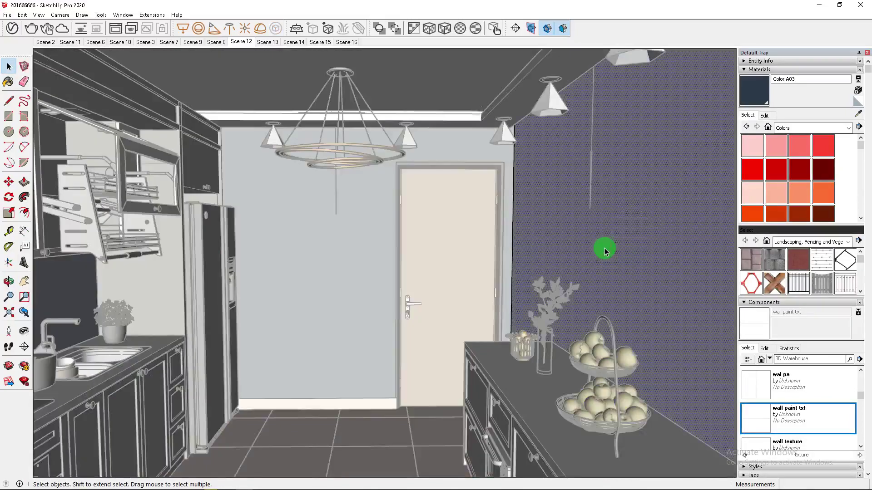
key("b")
left_click(649, 228)
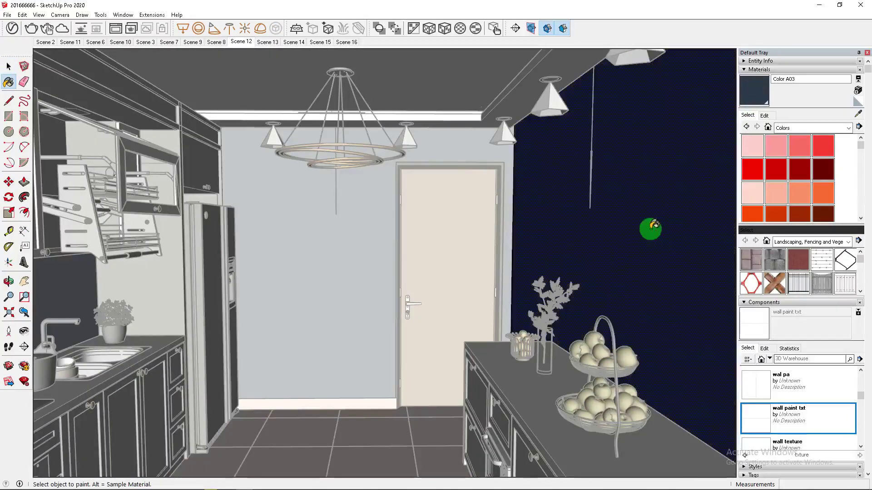
key("space")
middle_click_drag(445, 233, 708, 131)
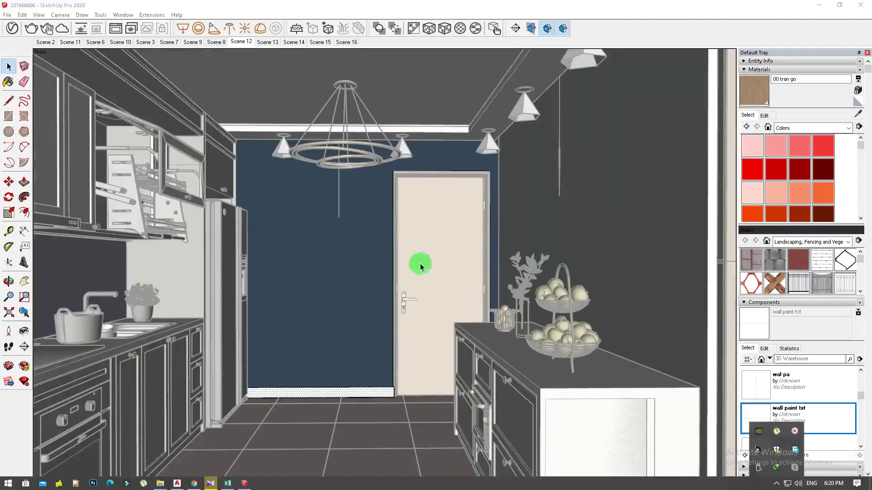
Give the baseboard the wood material.
key("b")
left_click(334, 390)
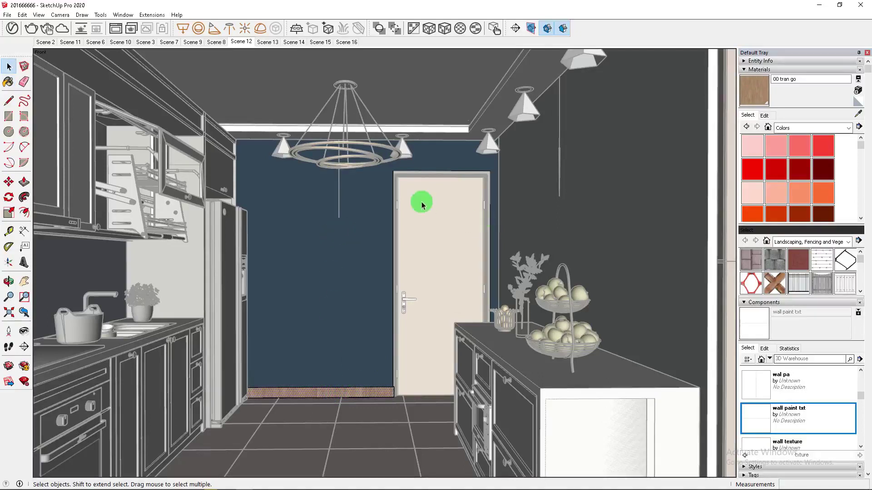
mouse_move(424, 275)
middle_mouse_down()
mouse_move(464, 287)
mouse_move(370, 267)
middle_mouse_up()
scroll(370, 267, "down", 2)
scroll(578, 410, "up", 2)
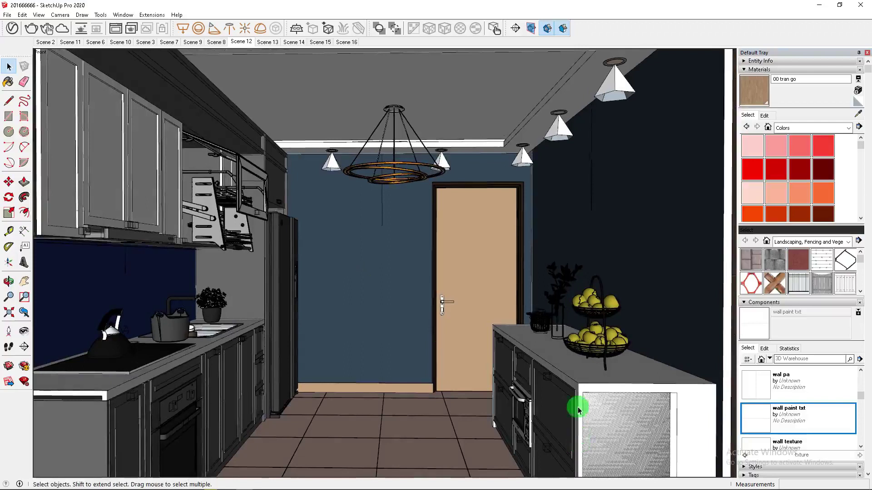
Shift the kitchen island over and lay grey marble on the floor.
left_click(578, 410)
key("m")
left_click(411, 412)
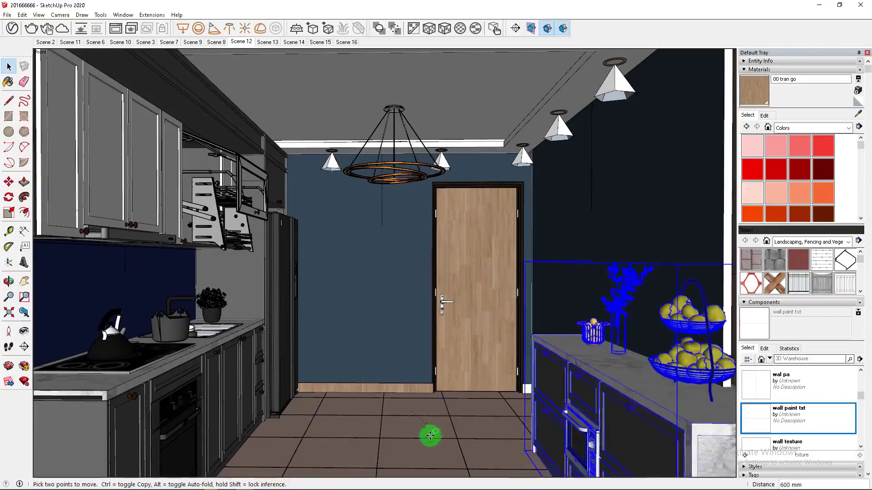
left_click(414, 408)
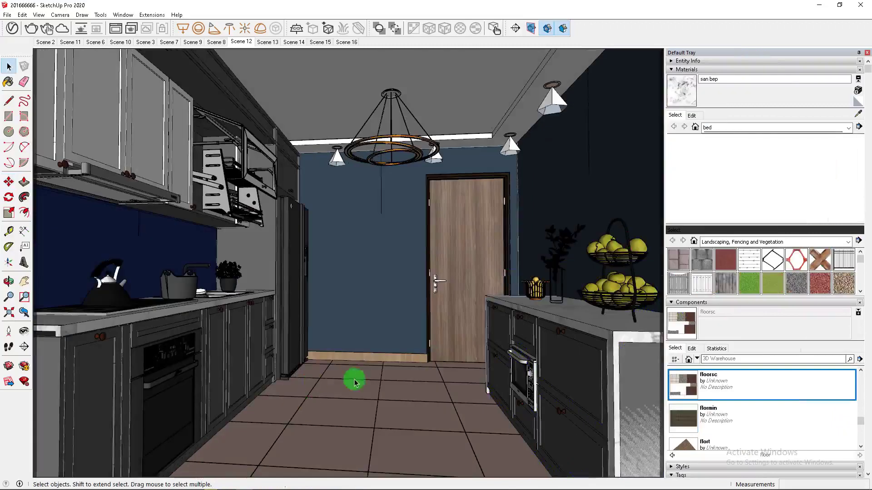
left_click(357, 378)
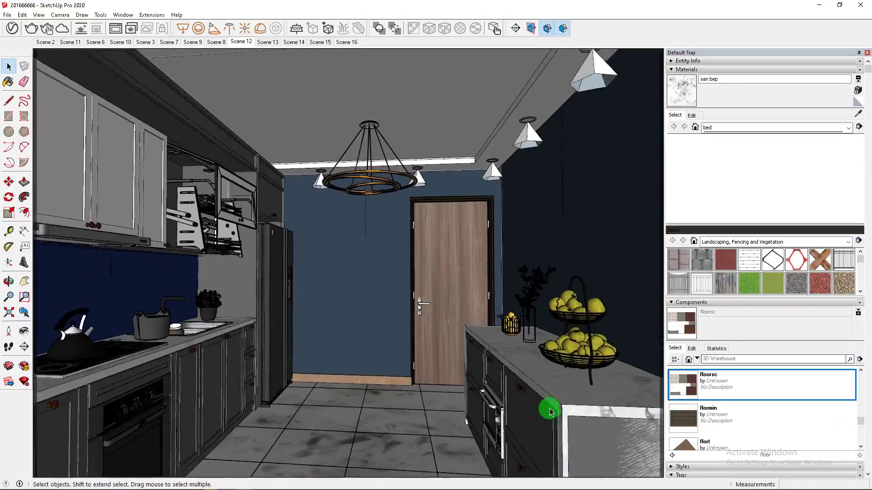
middle_click_drag(547, 408, 424, 356)
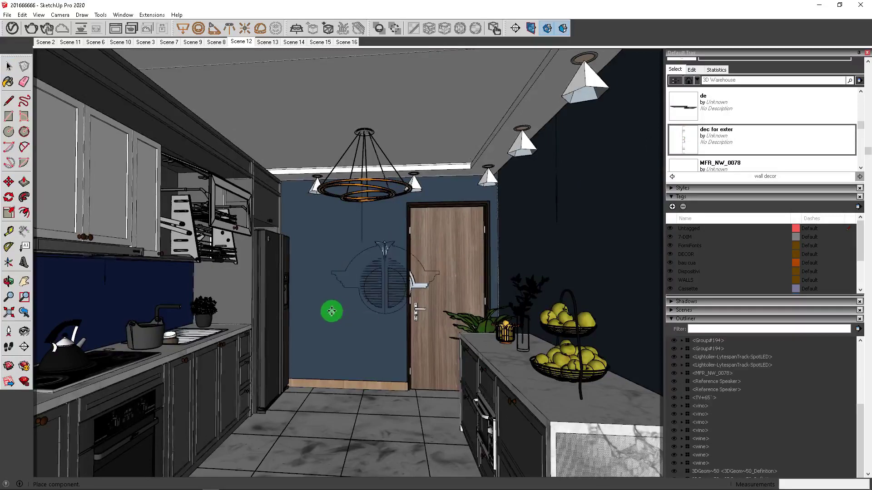
Try a wall painting component on the back wall, then undo it.
left_click(679, 165)
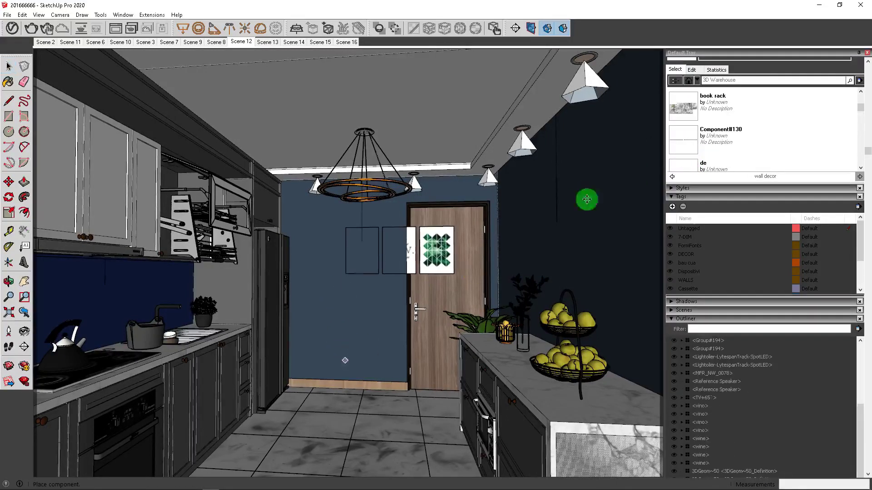
left_click(686, 171)
scroll(720, 130, "down", 2)
scroll(720, 130, "down", 2)
left_click(695, 146)
left_click(314, 325)
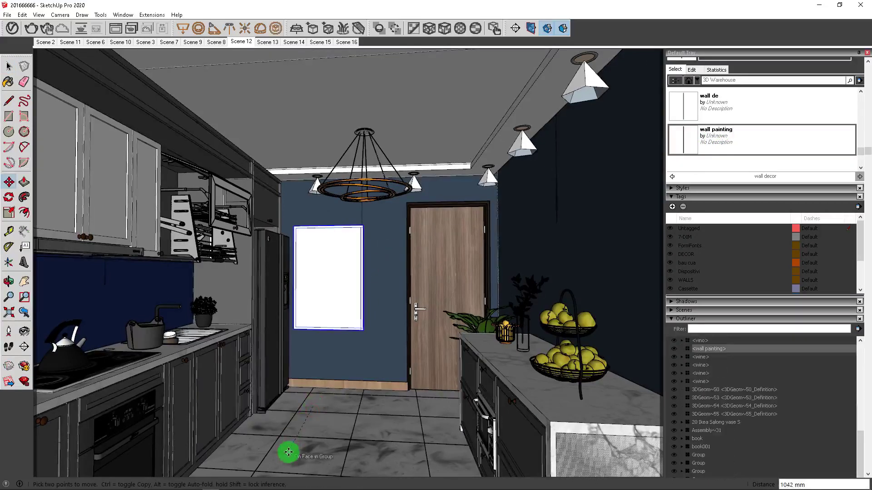
left_click(320, 412)
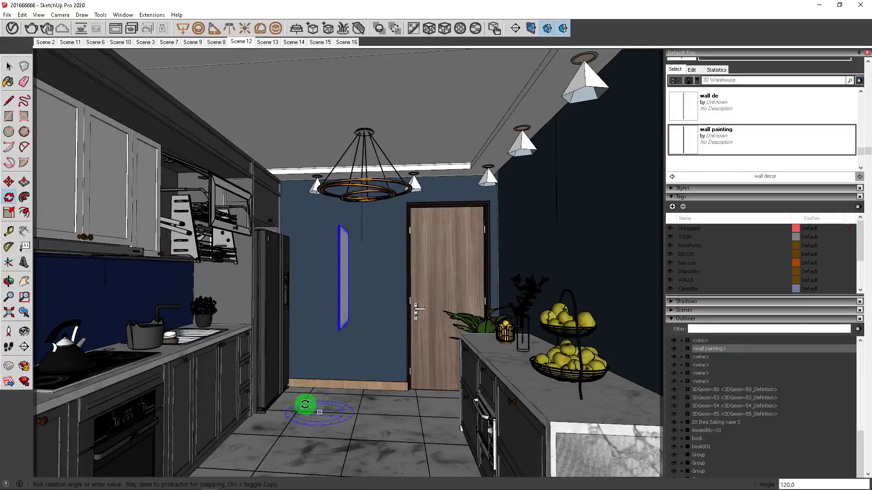
key("ctrl+z")
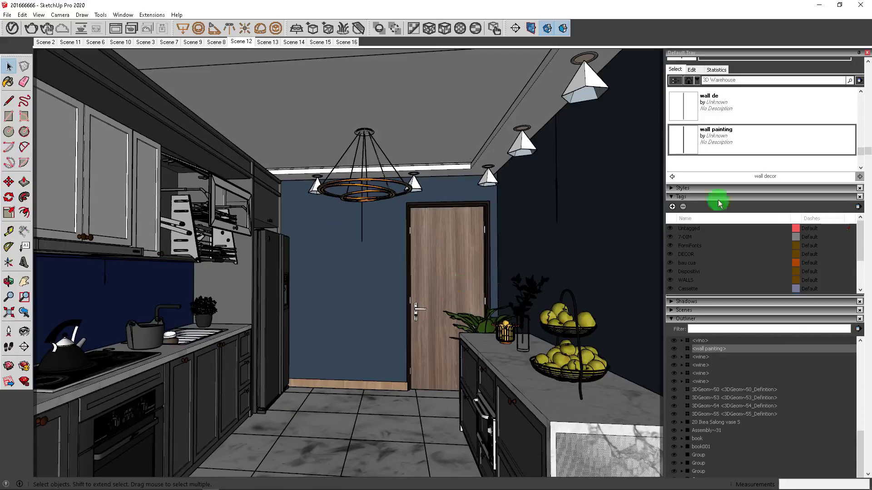
Place the framed pictures set leaning against the navy back wall.
scroll(722, 142, "up", 1)
left_click(685, 116)
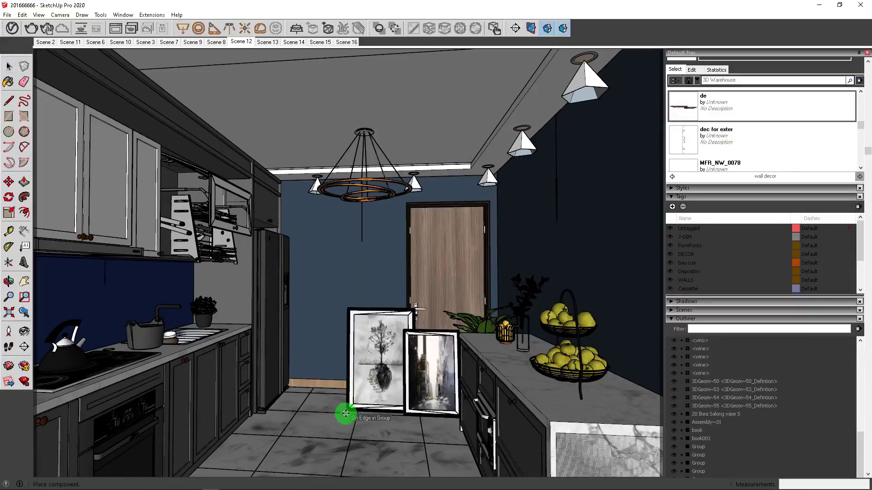
left_click(356, 437)
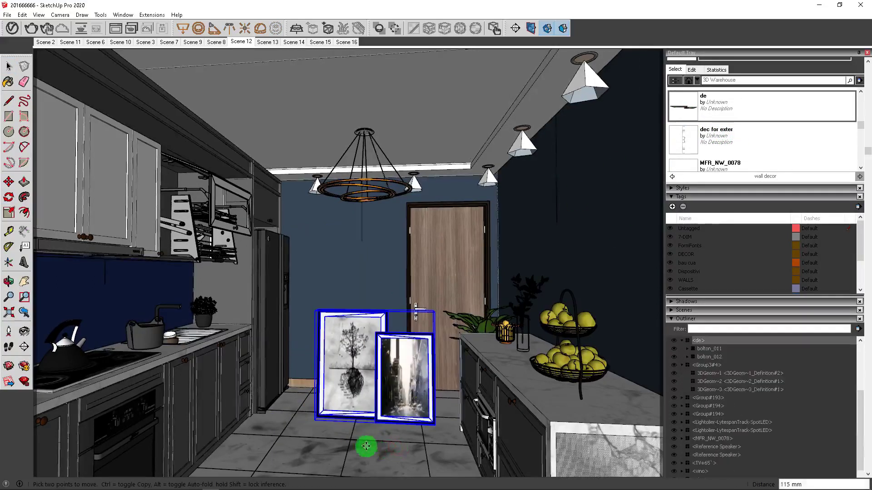
left_click(418, 454)
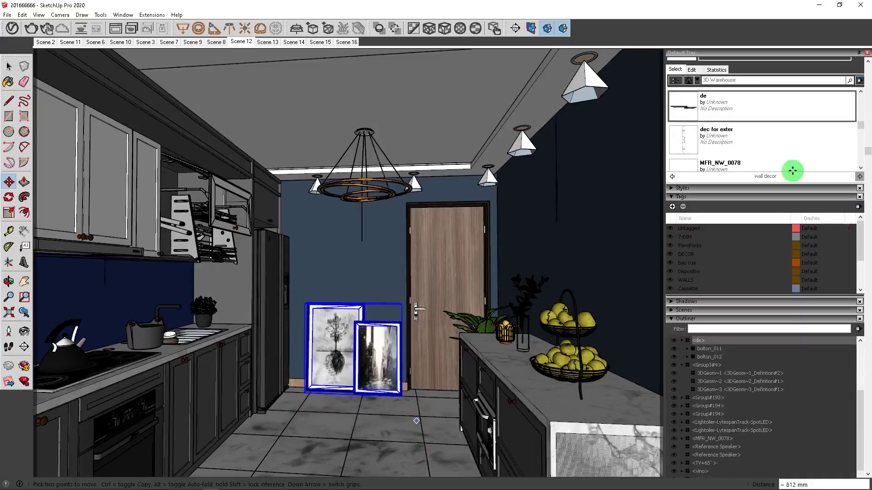
Try a book rack component, cancel it, and pick component 19.
scroll(727, 131, "up", 2)
left_click(681, 136)
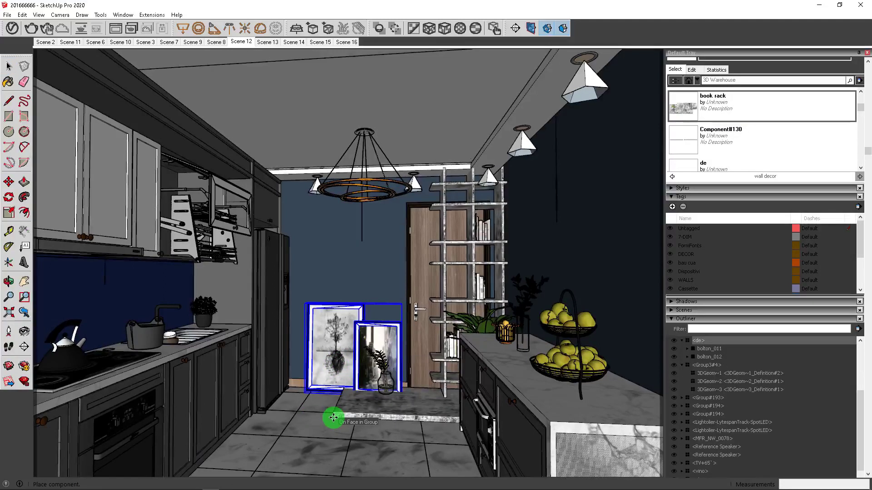
key("Escape")
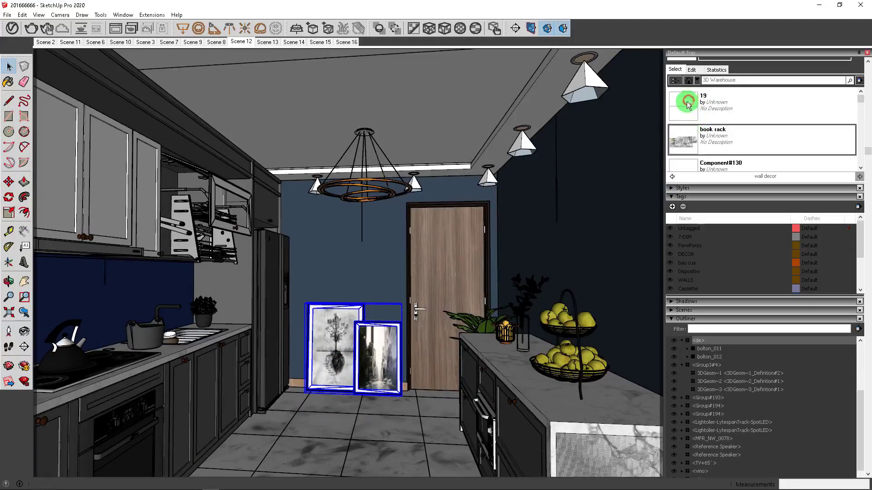
left_click(688, 104)
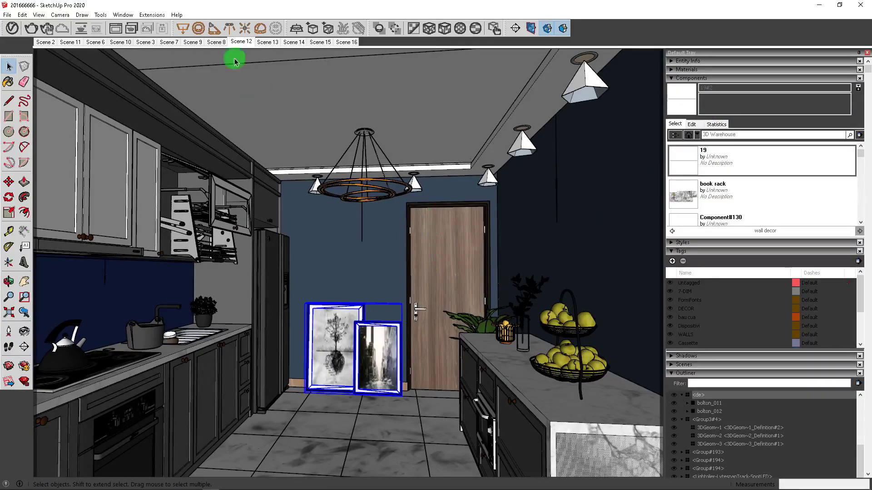
Show Scene 12, auto-hide the Default Tray and start V-Ray loading the model.
left_click(242, 43)
left_click(858, 53)
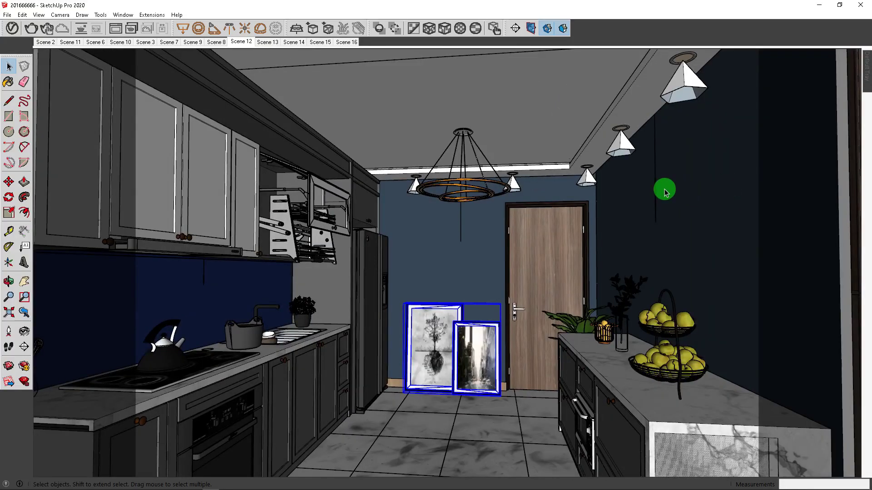
left_click(7, 29)
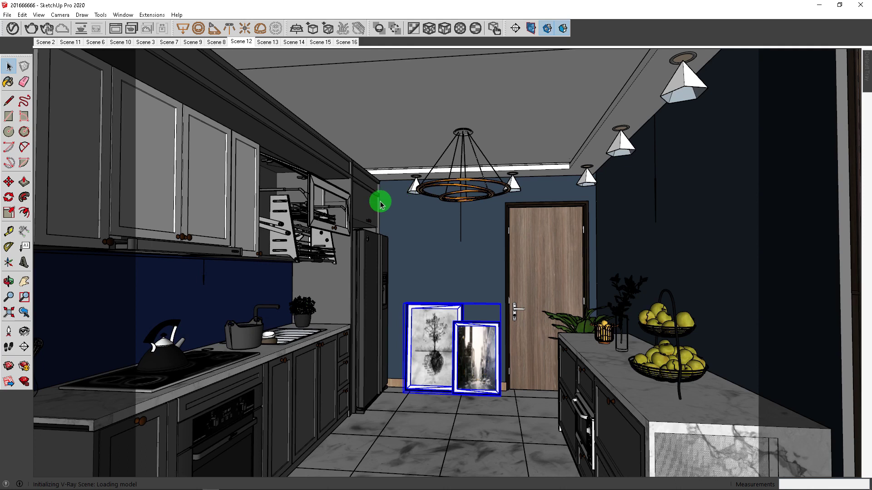
Turn V-Ray Interactive off and Save Image on, then close the test render.
left_click(775, 484)
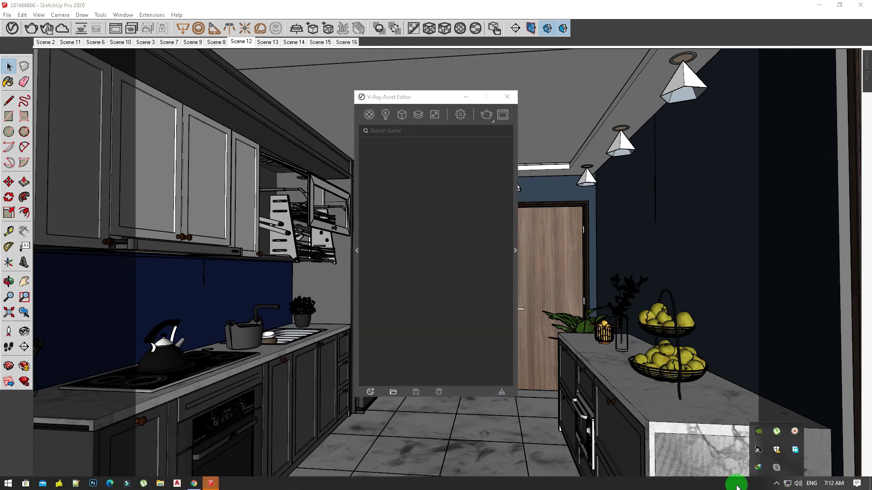
left_click_drag(426, 97, 145, 67)
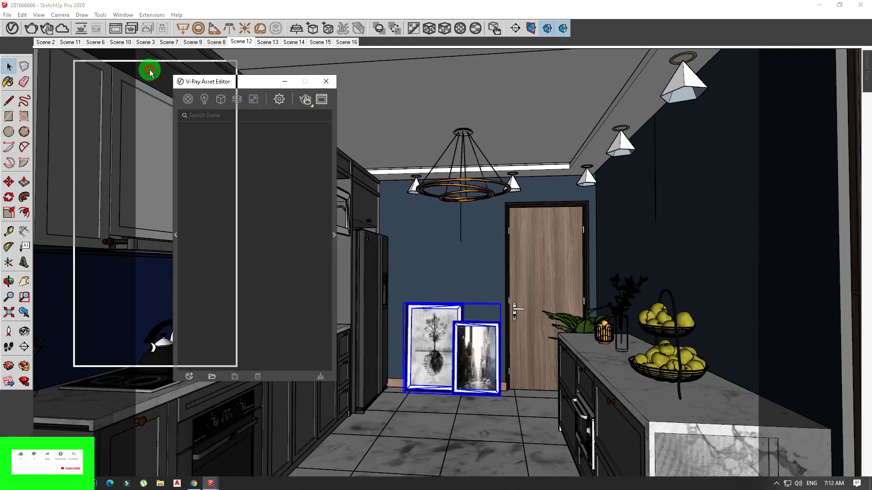
left_click(180, 86)
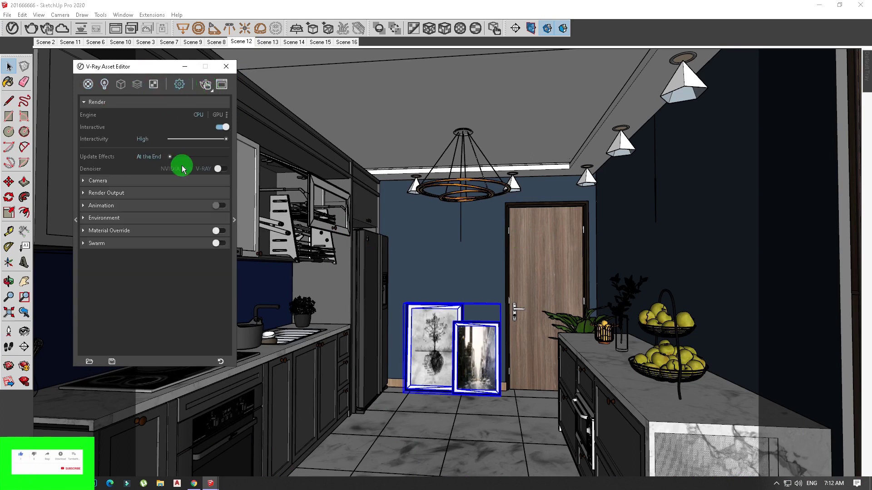
left_click(173, 193)
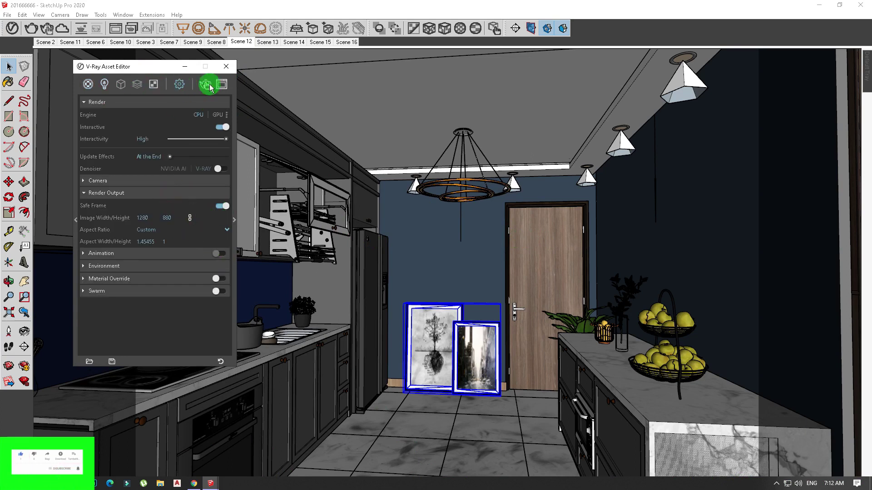
left_click(218, 128)
left_click(220, 268)
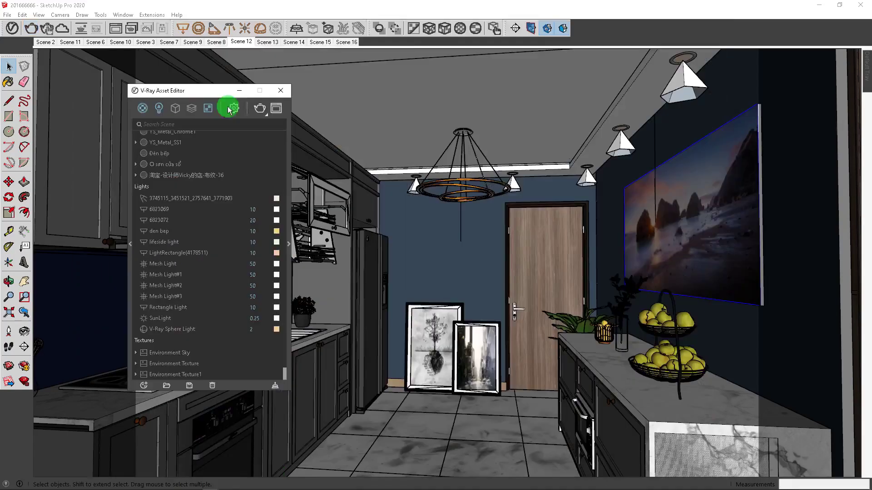
left_click(233, 108)
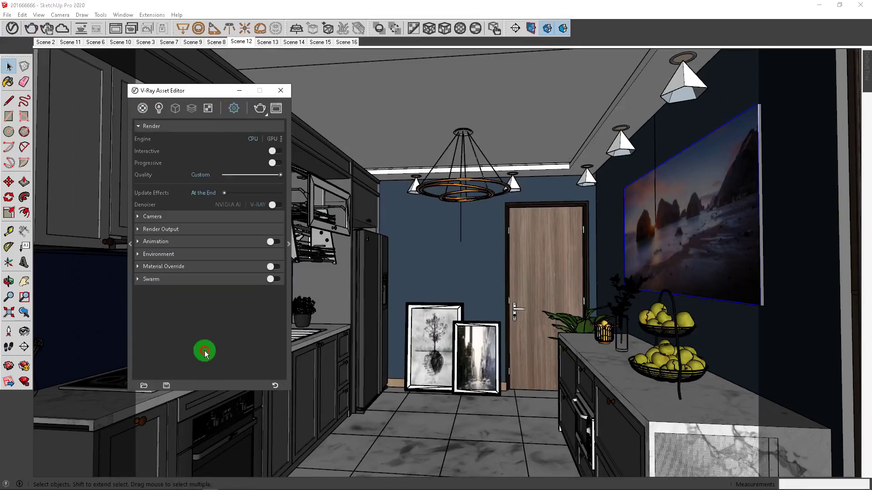
Expand Render Output and launch the 1280 × 880 V-Ray render of the kitchen.
left_click(209, 229)
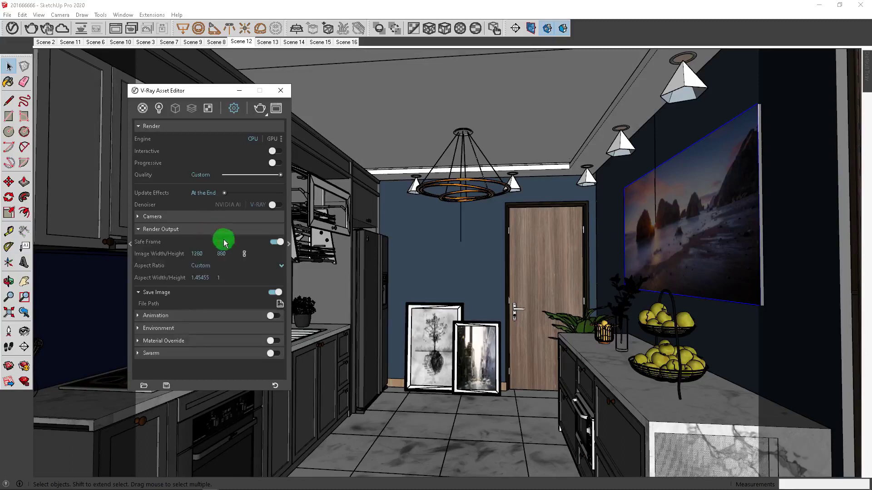
left_click(261, 109)
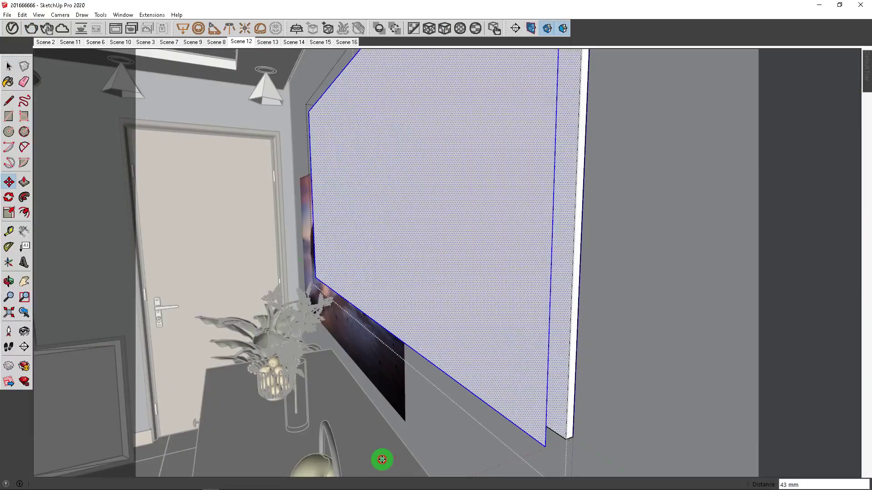
Push the white wall panel's front face out by 4.
left_click(477, 359)
type("p4")
key("Return")
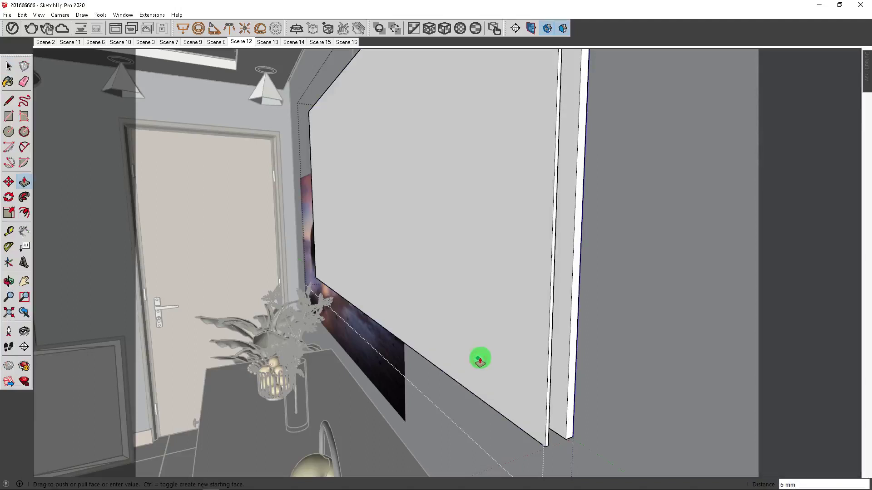
key("space")
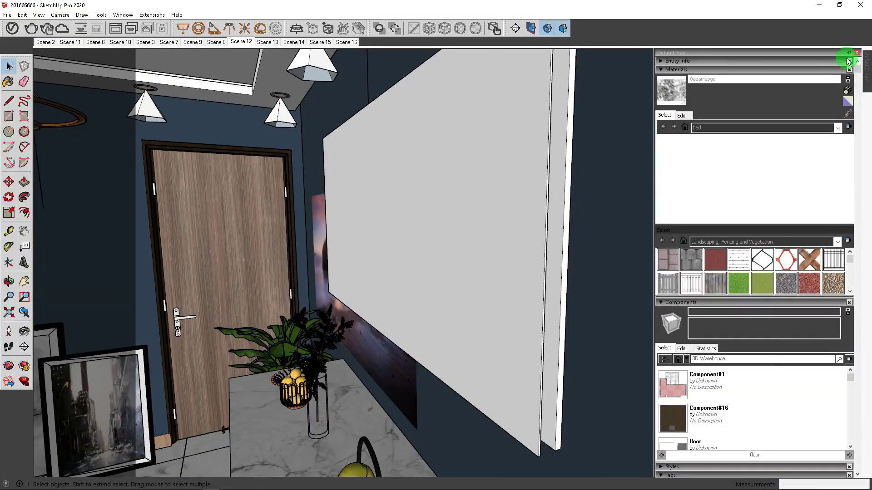
Sample the white panel's colour with the eyedropper and enter the panel's group.
left_click(858, 53)
left_click(858, 114)
left_click(227, 410)
key("space")
double_click(418, 208)
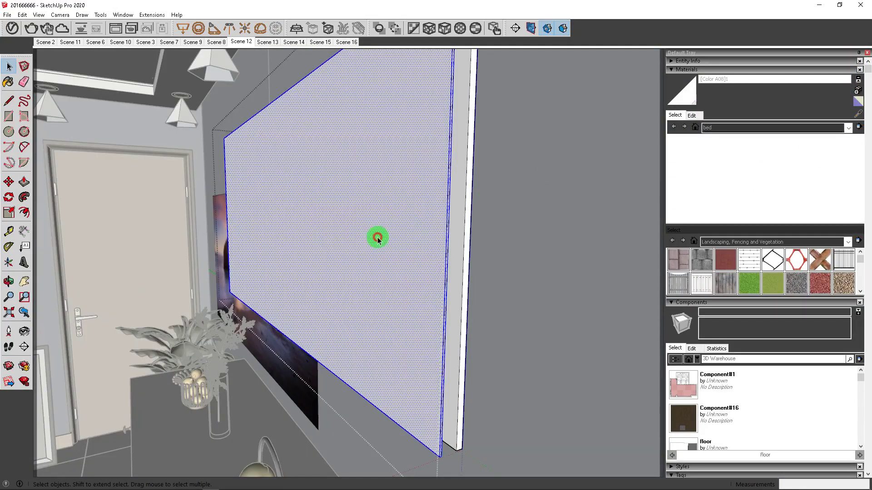
mouse_move(420, 236)
middle_mouse_down()
mouse_move(428, 261)
mouse_move(347, 284)
mouse_move(366, 285)
mouse_move(342, 253)
mouse_move(646, 111)
middle_mouse_up()
key("b")
Select the beach picture for moving and zoom in on its corner.
mouse_move(352, 195)
middle_mouse_down()
mouse_move(527, 214)
mouse_move(460, 250)
mouse_move(308, 230)
mouse_move(282, 248)
mouse_move(366, 295)
mouse_move(321, 321)
mouse_move(354, 315)
mouse_move(354, 335)
middle_mouse_up()
left_click(345, 338)
key("m")
left_click(355, 336)
scroll(466, 312, "up", 2)
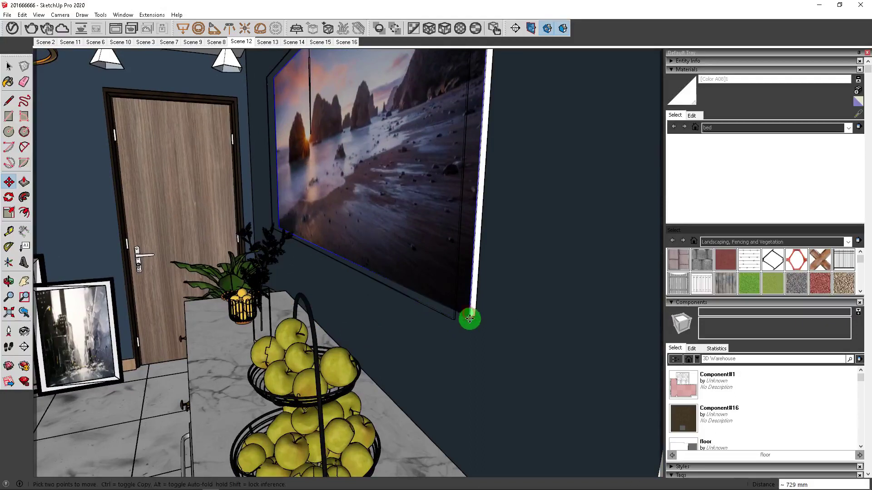
scroll(467, 313, "up", 2)
scroll(467, 314, "up", 2)
scroll(468, 314, "up", 1)
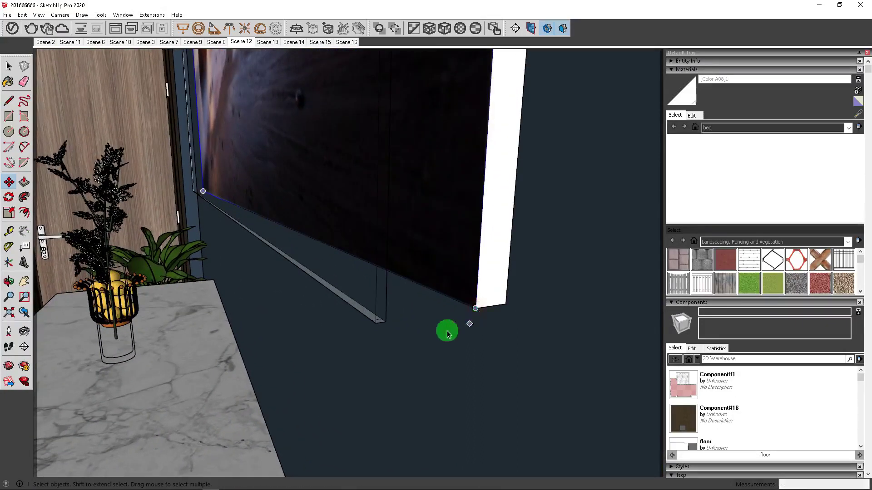
mouse_move(412, 325)
middle_mouse_down()
mouse_move(459, 304)
mouse_move(490, 319)
mouse_move(464, 313)
middle_mouse_up()
key("space")
Move the beach picture's lower corner to a new point, creating a stretched wedge.
key("m")
left_click(463, 316)
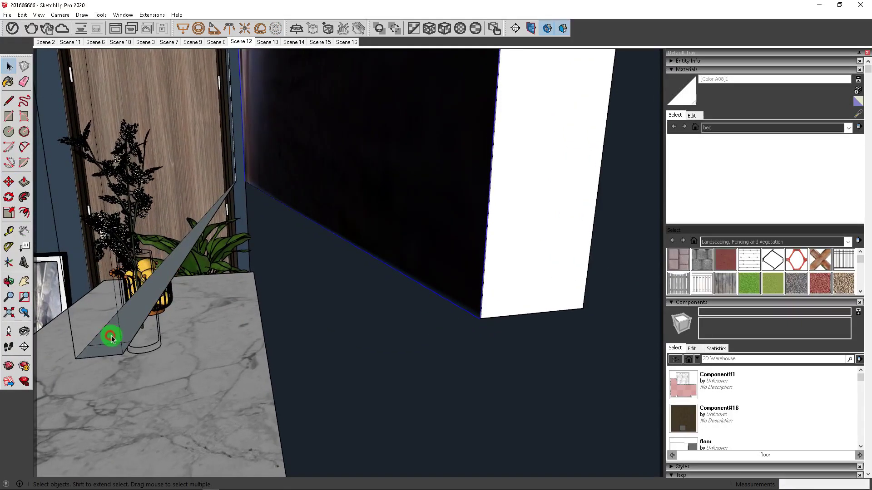
left_click(109, 335)
key("space")
left_click(136, 308)
key("b")
mouse_move(135, 315)
middle_mouse_down()
mouse_move(146, 362)
mouse_move(331, 389)
mouse_move(312, 366)
mouse_move(288, 364)
mouse_move(321, 364)
mouse_move(387, 401)
mouse_move(409, 386)
mouse_move(401, 370)
mouse_move(493, 288)
middle_mouse_up()
key("space")
mouse_move(274, 346)
middle_mouse_down()
mouse_move(251, 278)
mouse_move(267, 278)
mouse_move(279, 300)
mouse_move(278, 287)
mouse_move(304, 344)
mouse_move(276, 343)
mouse_move(278, 366)
mouse_move(281, 338)
middle_mouse_up()
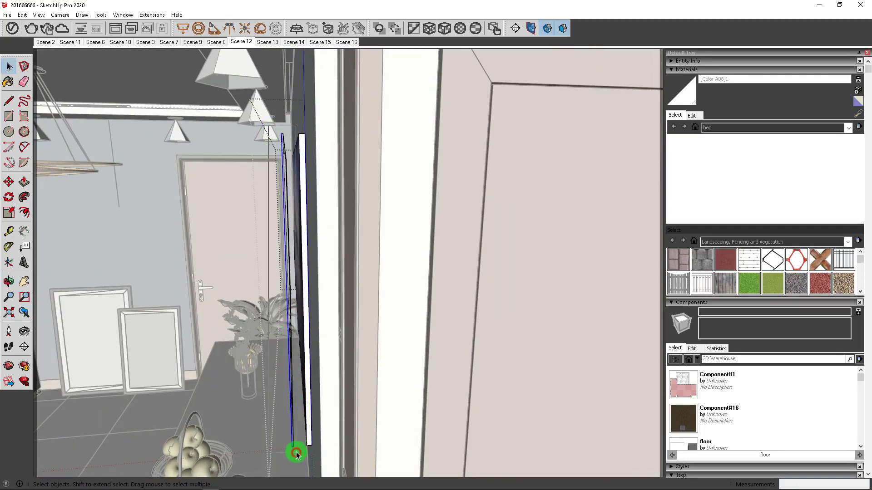
Orbit to the panel edge and open the thin wall strip's group for editing.
scroll(294, 440, "up", 2)
mouse_move(294, 440)
middle_mouse_down()
mouse_move(362, 404)
mouse_move(334, 424)
middle_mouse_up()
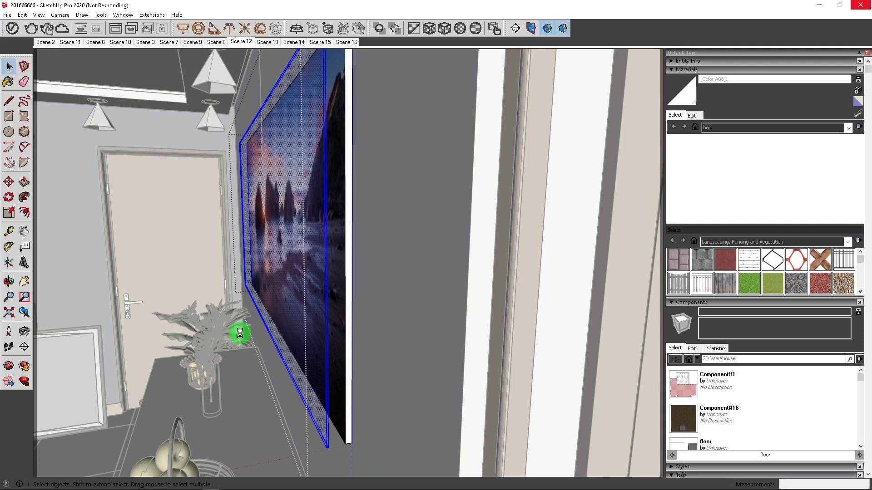
mouse_move(243, 331)
middle_mouse_down()
mouse_move(311, 372)
mouse_move(301, 354)
mouse_move(305, 145)
mouse_move(318, 181)
mouse_move(342, 175)
mouse_move(312, 179)
middle_mouse_up()
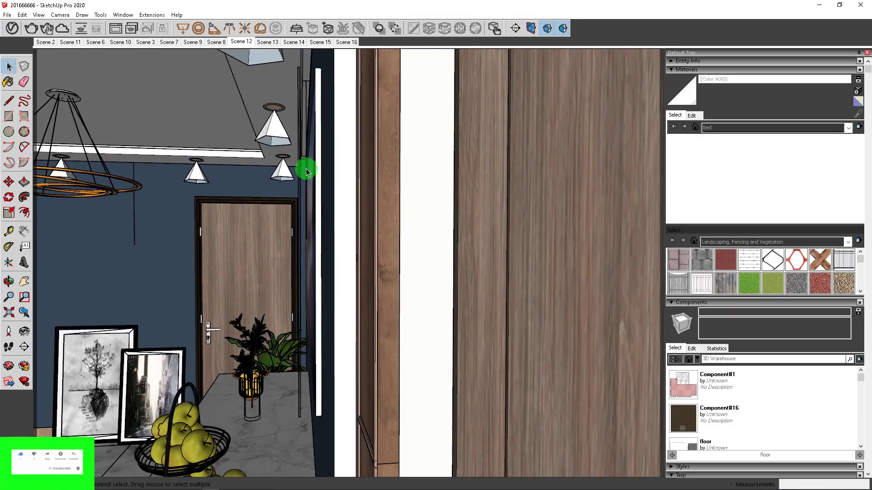
left_click_drag(305, 152, 306, 421)
left_click_drag(290, 60, 303, 422)
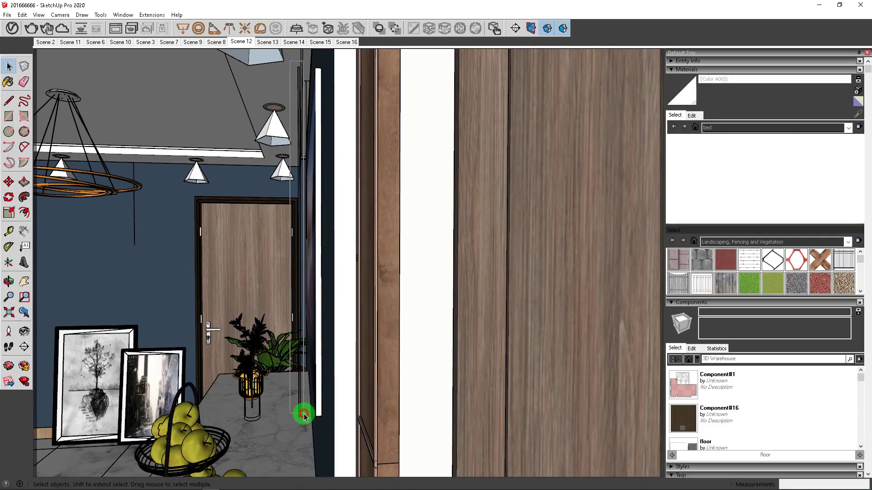
double_click(298, 314)
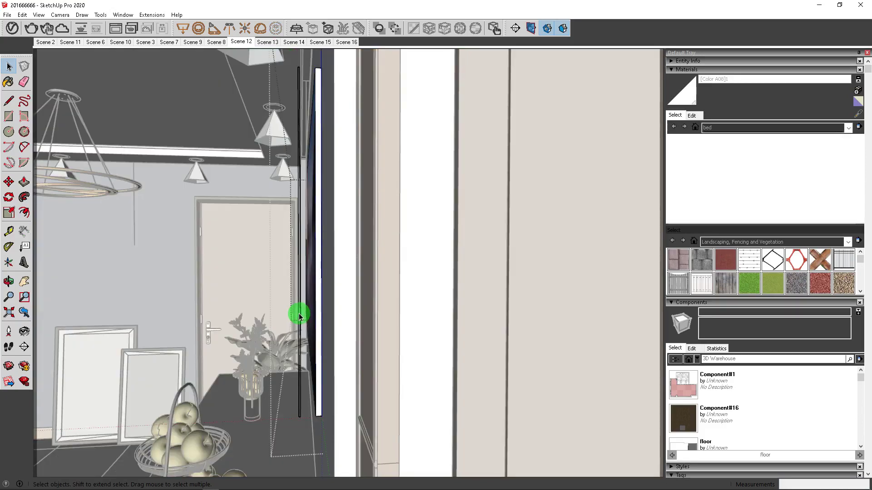
Select the strip's vertical edge and pan the white panel back into view.
mouse_move(286, 61)
left_mouse_down()
mouse_move(317, 171)
mouse_move(305, 440)
mouse_move(305, 432)
left_mouse_up()
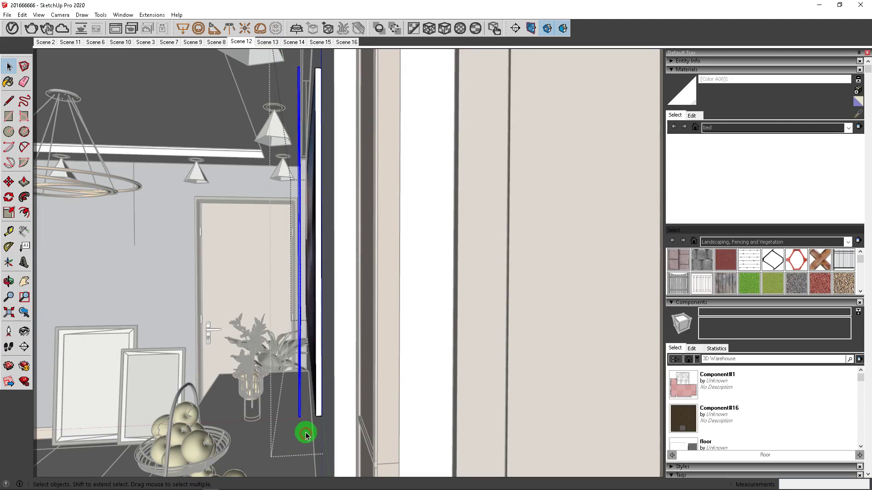
scroll(313, 429, "down", 3)
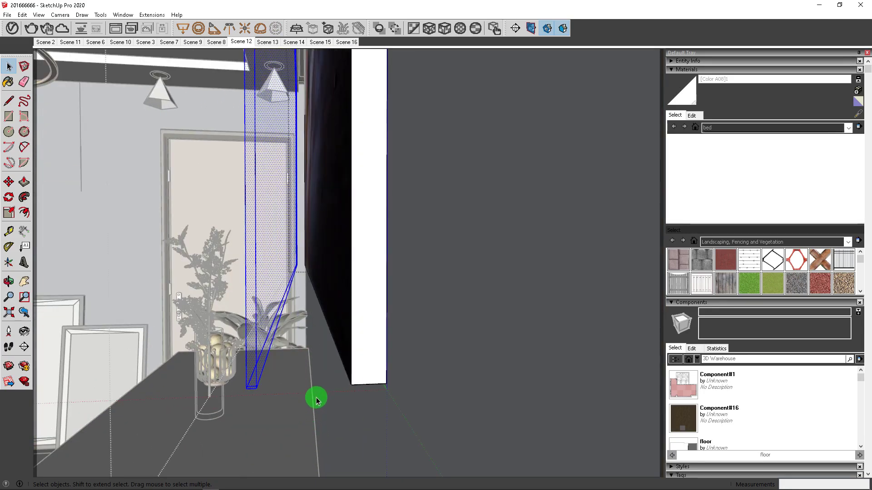
scroll(336, 390, "up", 2)
scroll(343, 380, "up", 2)
scroll(358, 364, "up", 2)
mouse_move(372, 359)
middle_mouse_down("shift")
mouse_move(389, 398)
mouse_move(384, 415)
middle_mouse_up("shift")
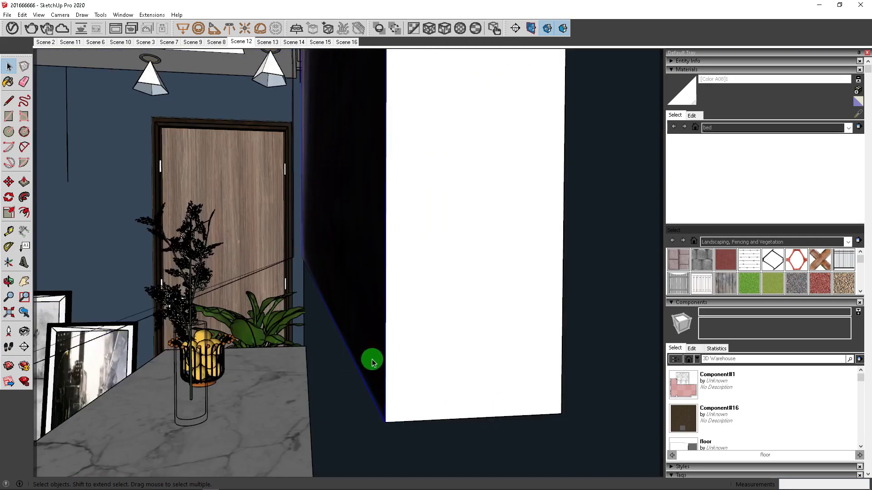
Switch the kitchen view to Two-Point Perspective.
key("m")
left_click(60, 14)
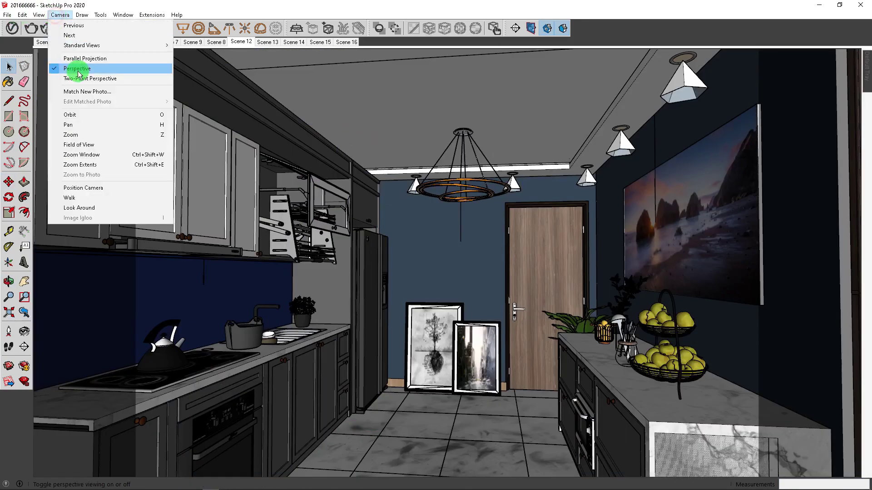
left_click(72, 78)
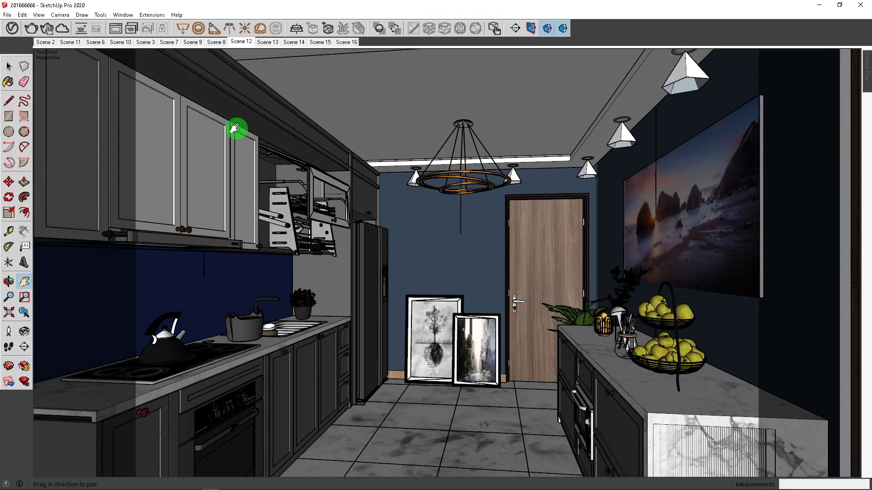
left_click(8, 67)
Start the final V-Ray render from the Asset Editor's Settings.
left_click(12, 28)
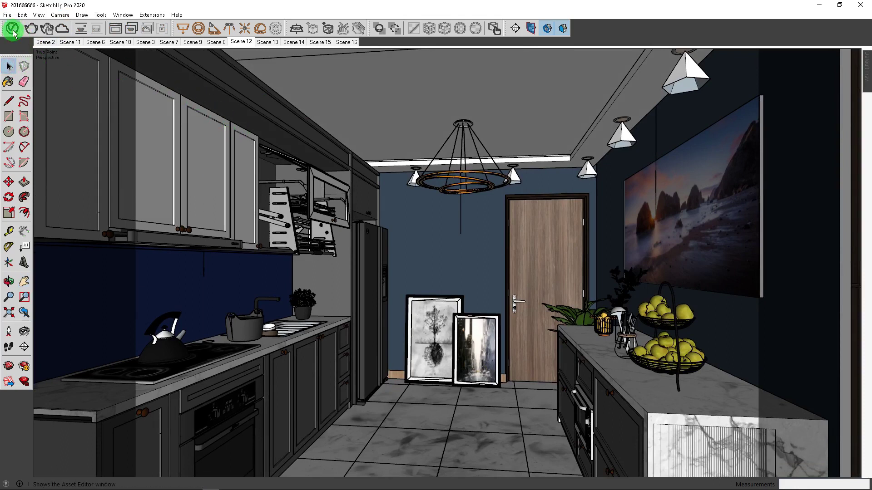
left_click(144, 75)
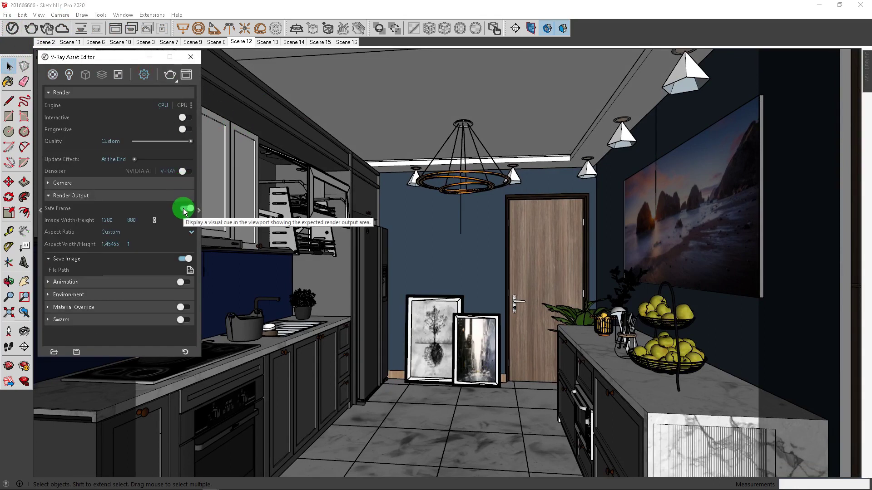
left_click(170, 74)
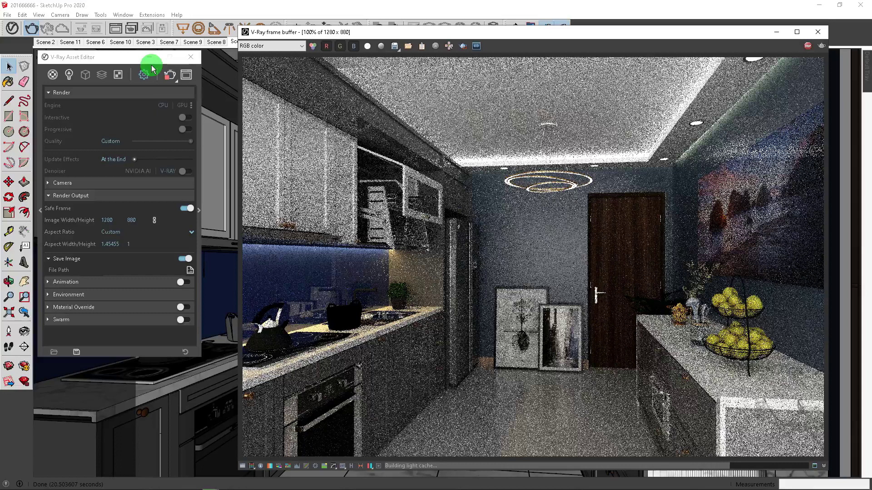
Wait in the V-Ray Frame Buffer until the kitchen render reads Finished.
left_click(776, 484)
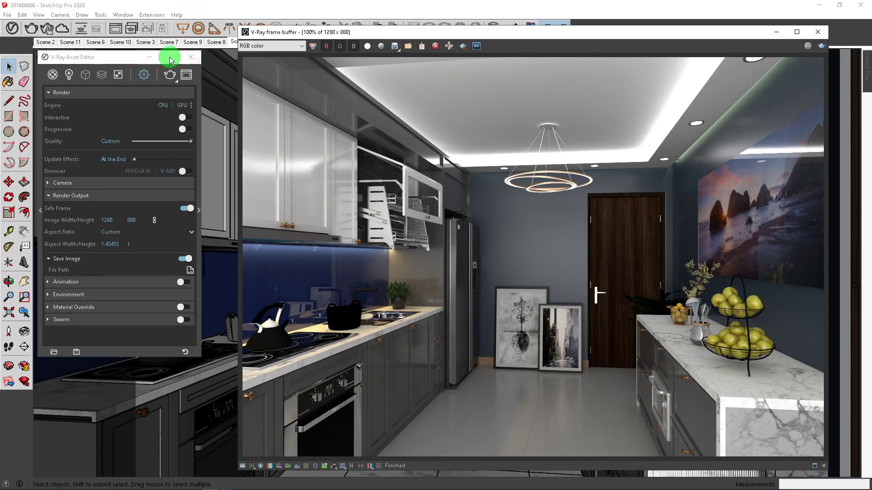
Close the render settings and show the Frame Buffer's correction and lens effects panels.
left_click(151, 57)
left_click_drag(379, 34, 232, 37)
left_click(295, 55)
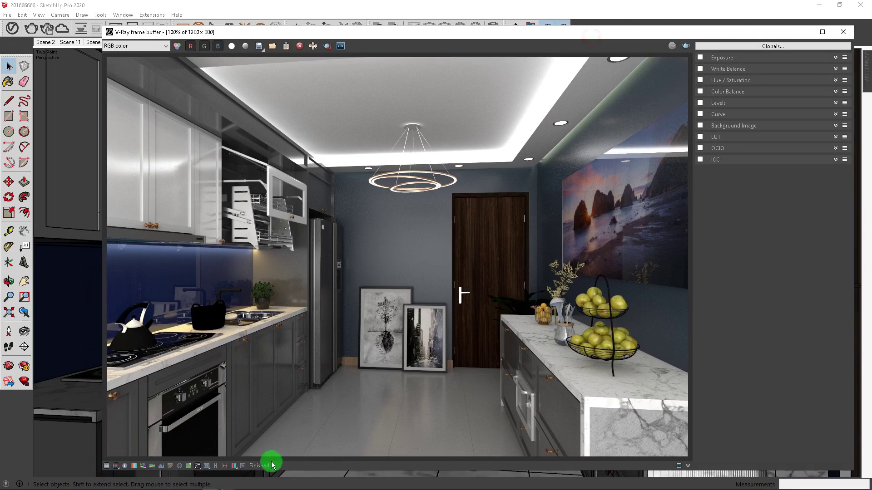
left_click(215, 465)
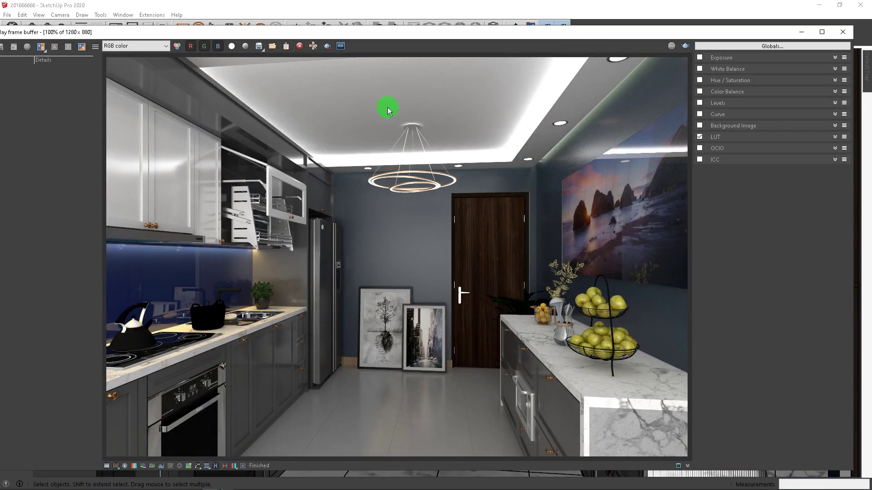
left_click_drag(375, 31, 404, 33)
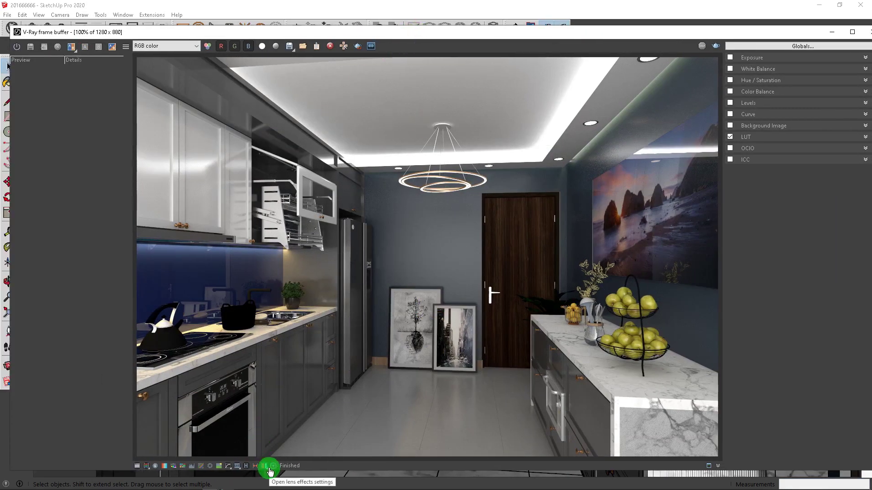
left_click(267, 466)
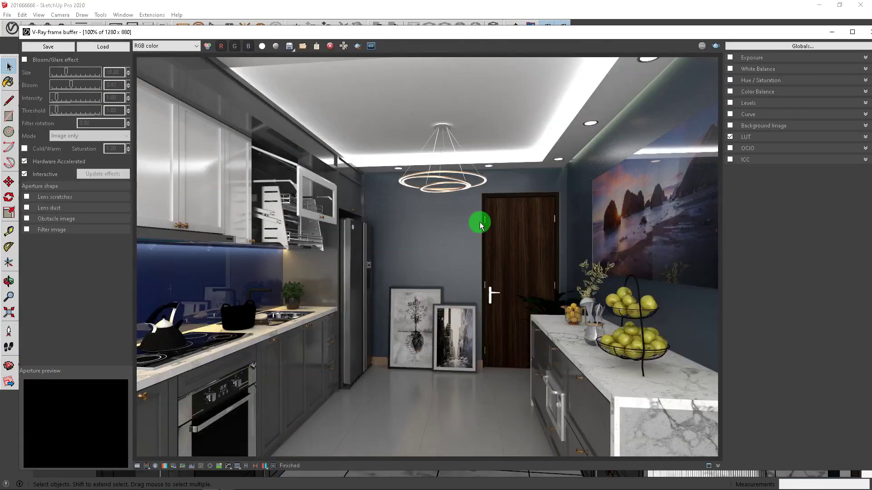
Enable Exposure with lower exposure and highlight burn, plus White Balance and Color Balance.
left_click(730, 57)
left_click_drag(791, 82, 786, 78)
mouse_move(851, 97)
left_mouse_down()
mouse_move(806, 93)
mouse_move(807, 111)
mouse_move(819, 111)
mouse_move(790, 108)
mouse_move(803, 107)
left_mouse_up()
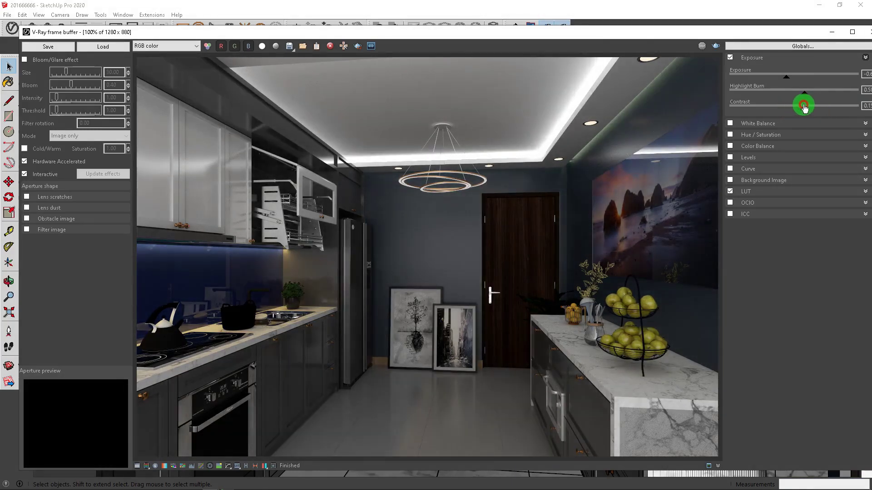
left_click(730, 123)
left_click(864, 123)
mouse_move(810, 146)
left_mouse_down()
mouse_move(778, 143)
mouse_move(812, 145)
left_mouse_up()
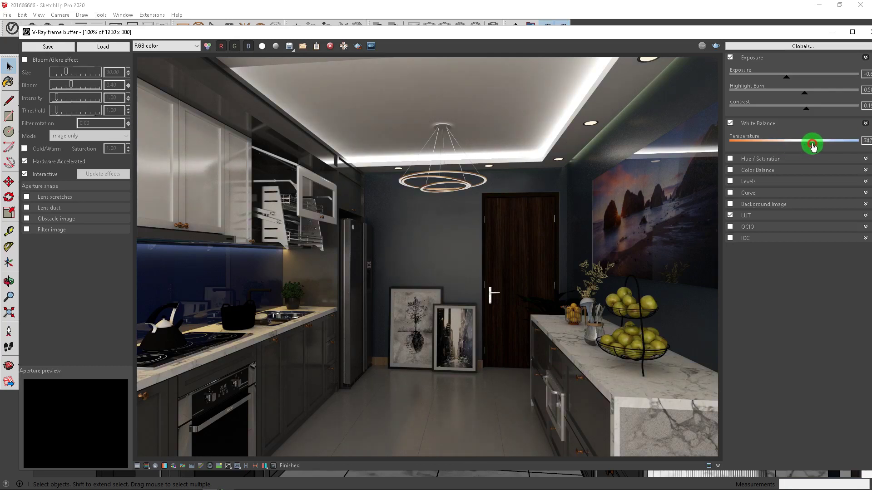
left_click(730, 171)
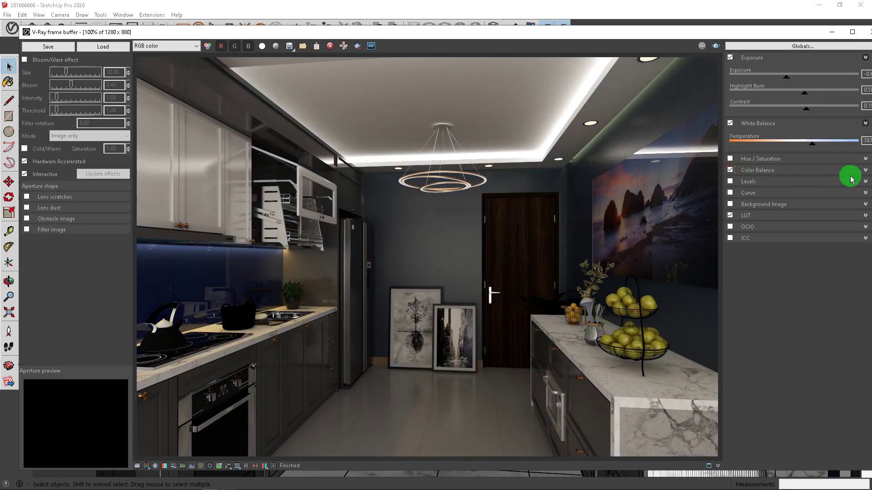
left_click(865, 170)
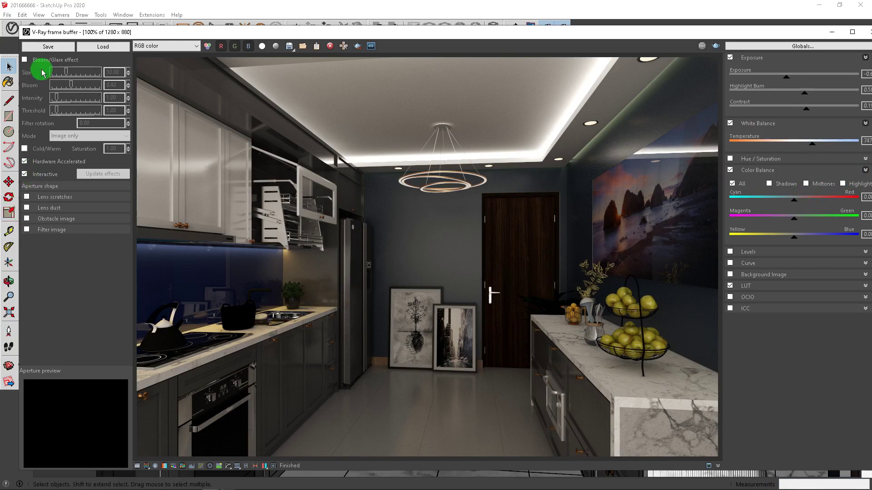
Turn on Bloom/Glare with size about 41.5, lens scratches and the Cold/Warm tint.
left_click(25, 60)
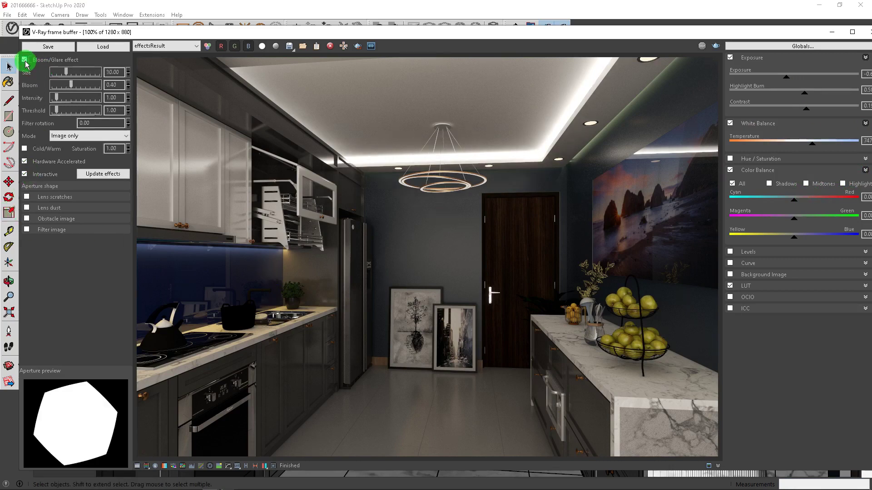
left_click(71, 86)
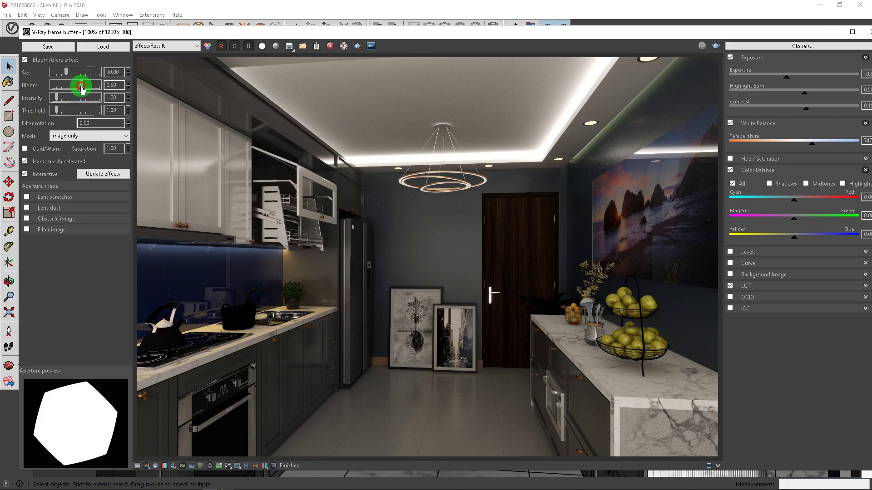
left_click_drag(66, 73, 73, 74)
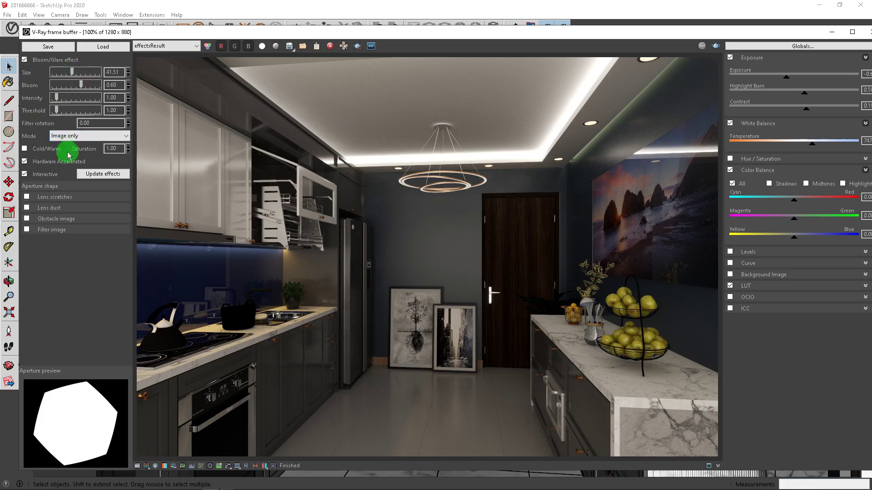
left_click(26, 198)
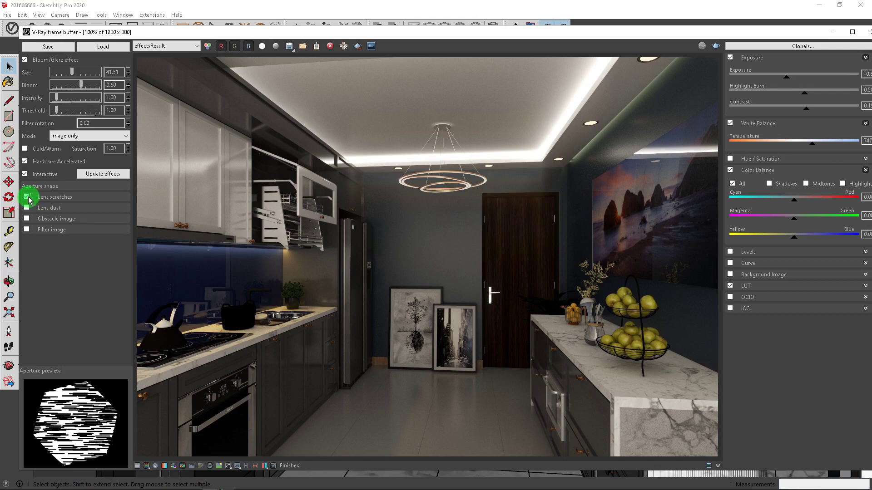
left_click(27, 198)
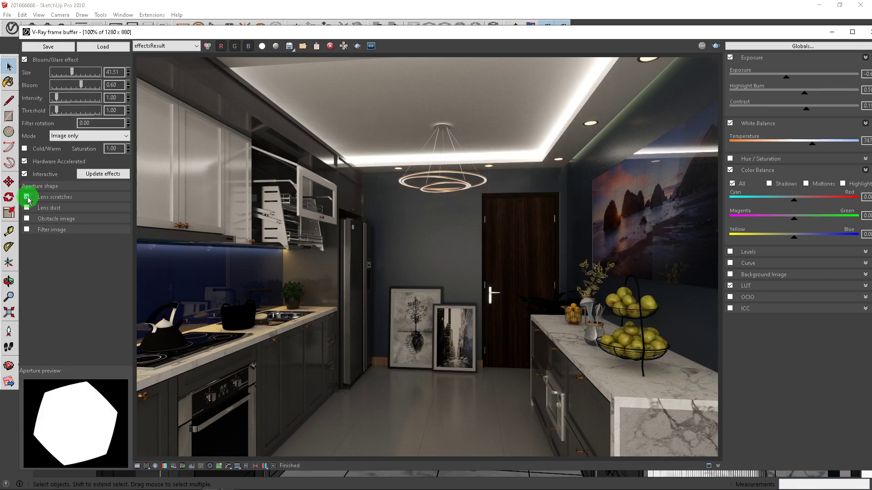
left_click(27, 198)
left_click(25, 149)
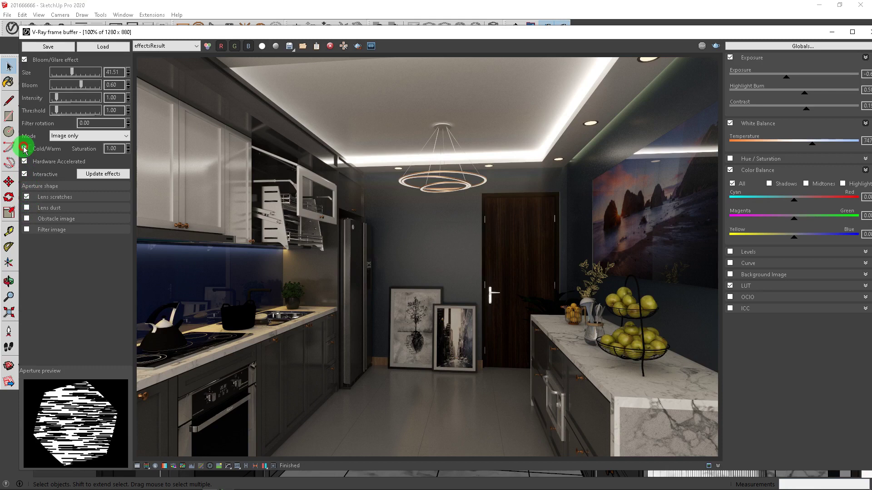
Raise glare intensity and threshold, and add lens dust and a filter image.
left_click(27, 198)
left_click(28, 198)
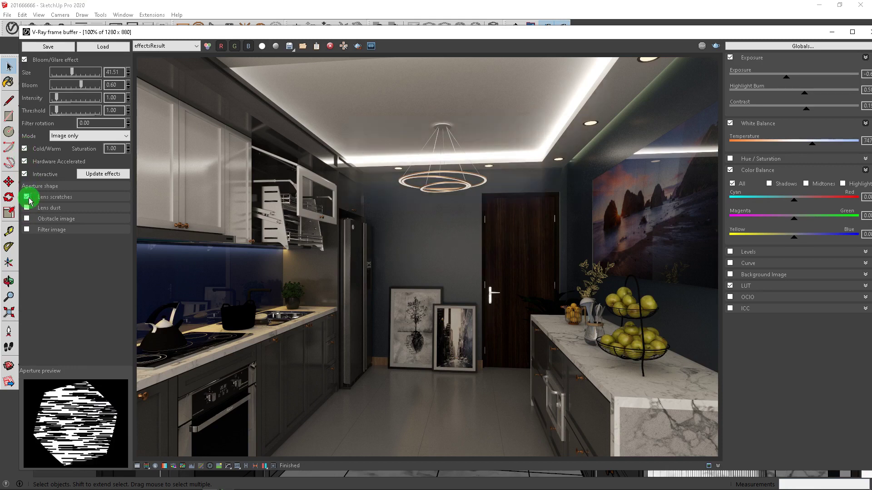
left_click_drag(57, 98, 62, 100)
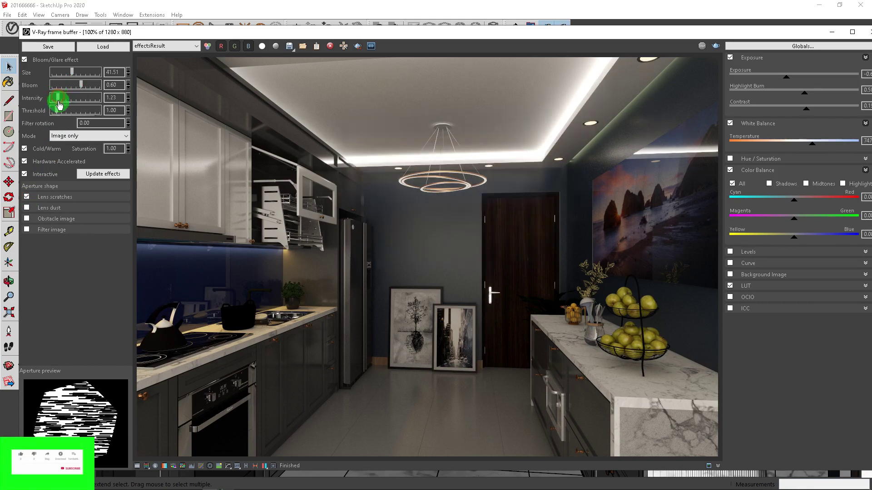
mouse_move(58, 111)
left_mouse_down()
mouse_move(77, 111)
mouse_move(60, 88)
mouse_move(87, 75)
left_mouse_up()
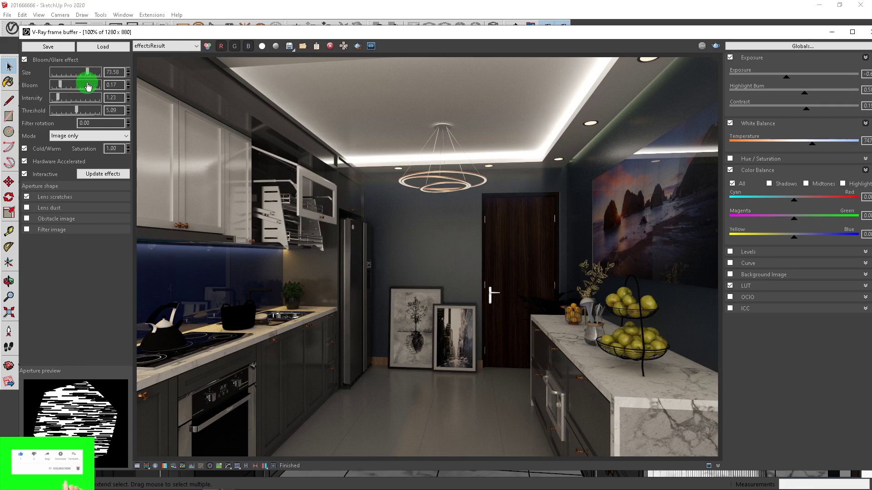
left_click(27, 207)
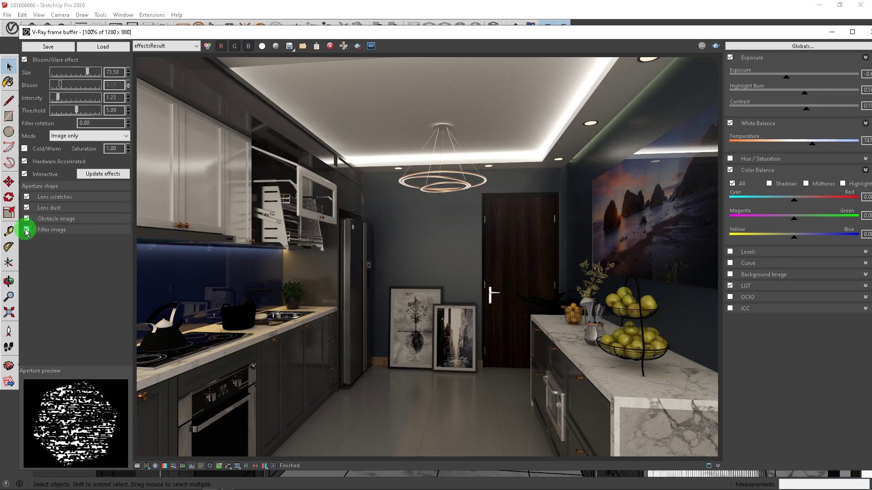
left_click(26, 229)
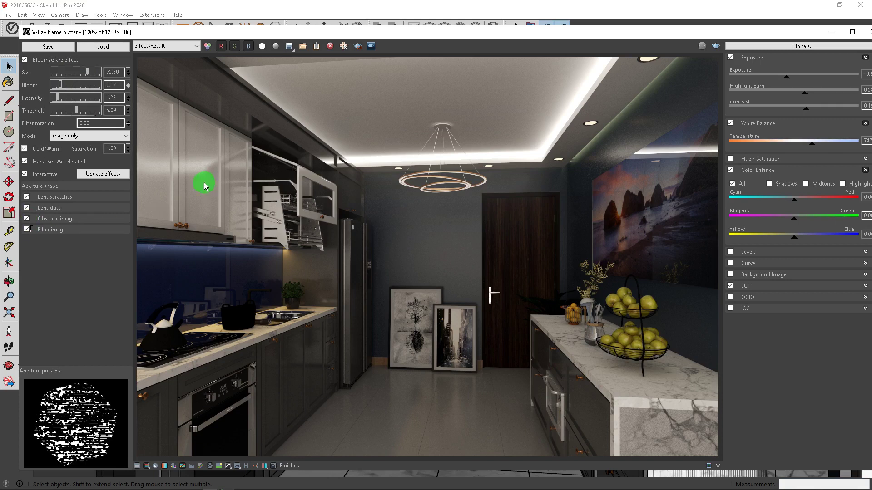
left_click(290, 45)
Save the render to the desktop as a JPEG named 'kitchen de'.
left_click(68, 146)
left_click(127, 348)
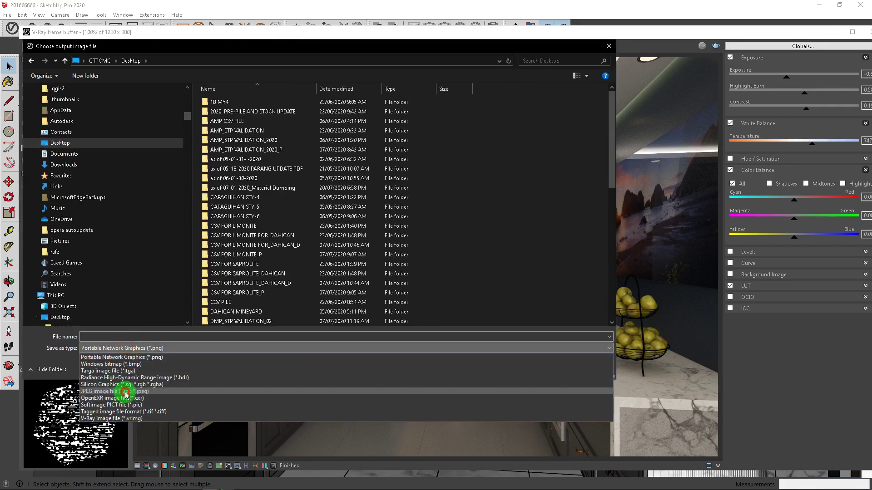
left_click(126, 395)
left_click(132, 336)
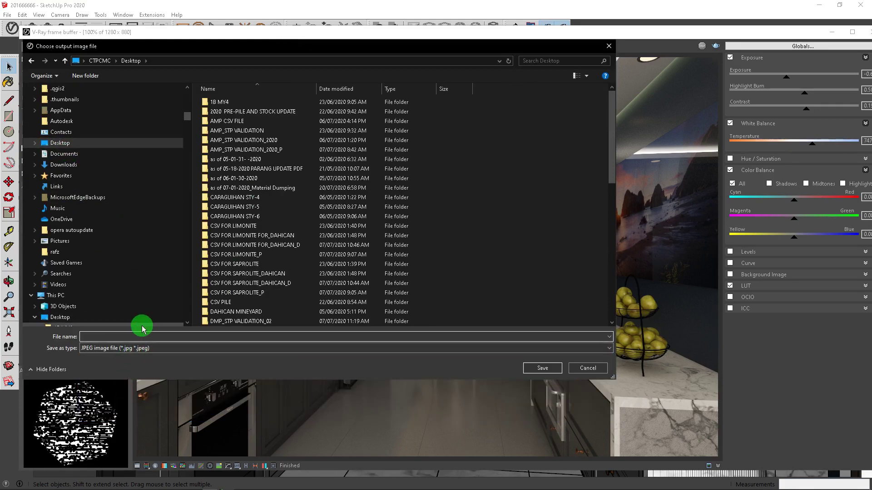
type("kitchen")
left_click(118, 346)
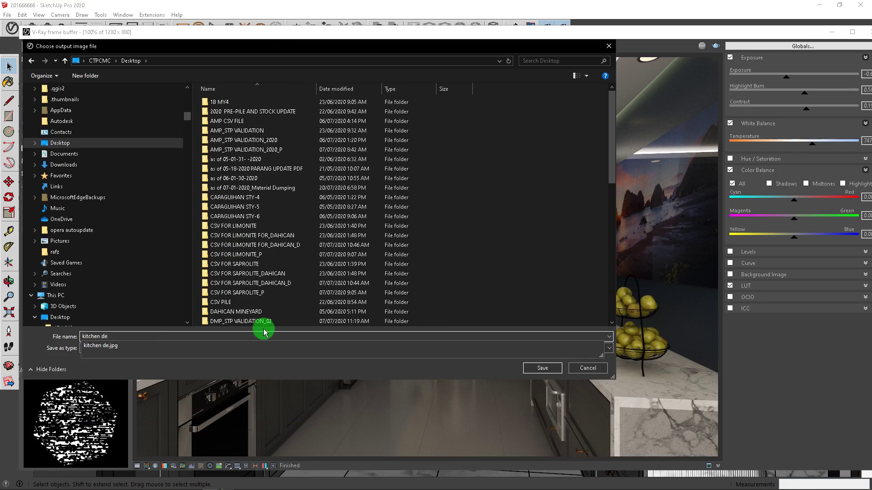
left_click(543, 367)
left_click(447, 265)
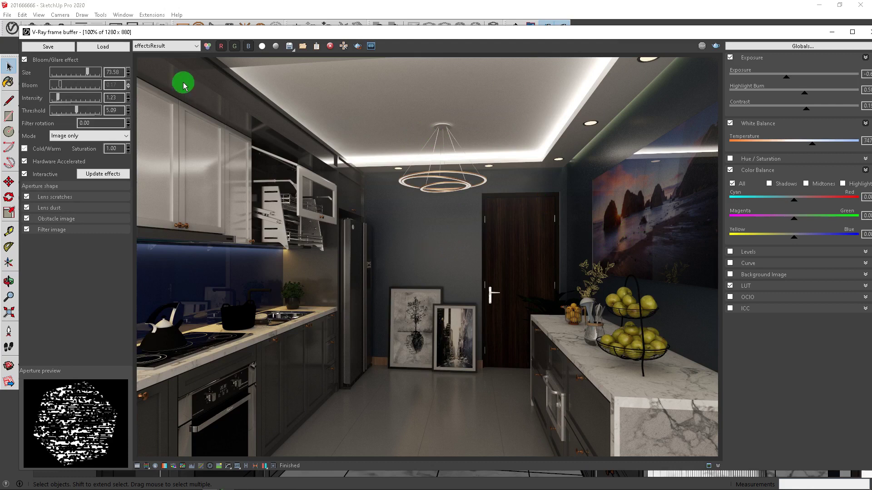
Hide the correction panels and resize and reposition the Frame Buffer window.
left_click(146, 465)
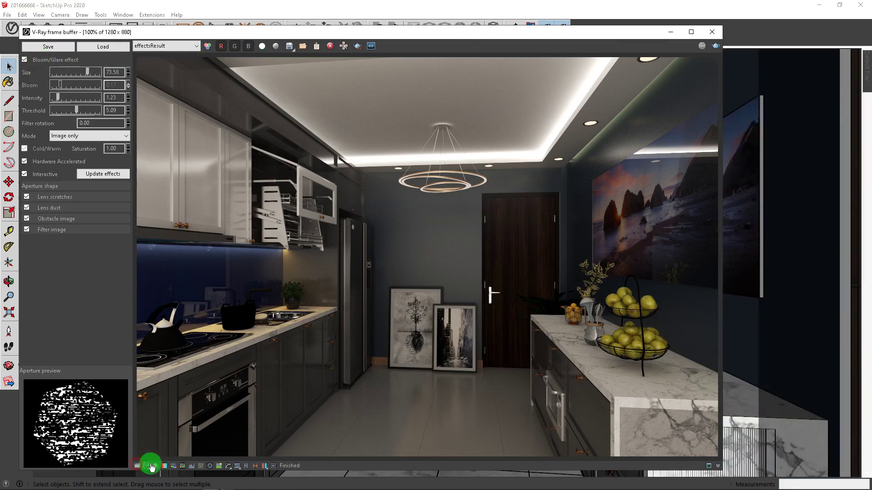
left_click(273, 465)
scroll(492, 159, "down", 2)
left_click_drag(721, 25, 582, 152)
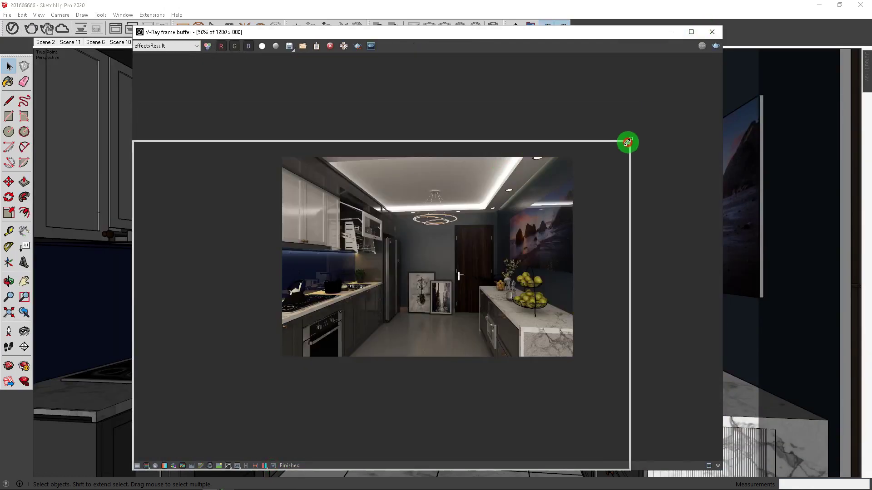
left_click_drag(306, 156, 546, 52)
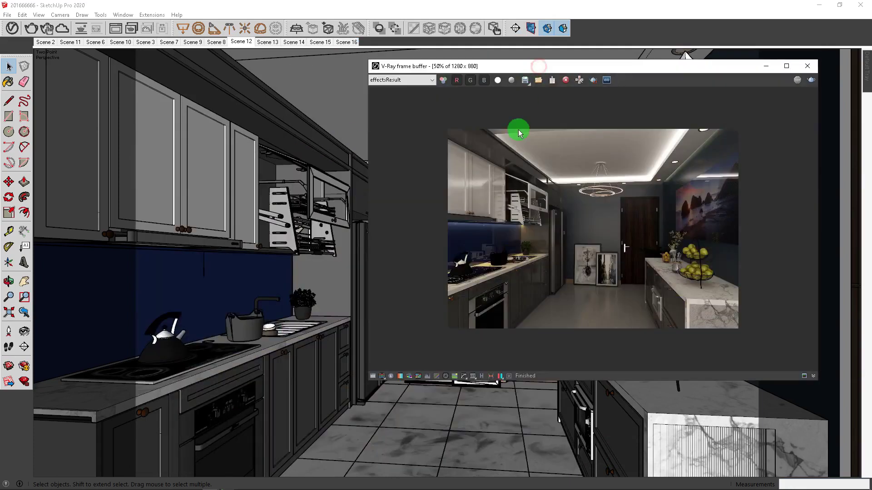
left_click_drag(372, 379, 427, 359)
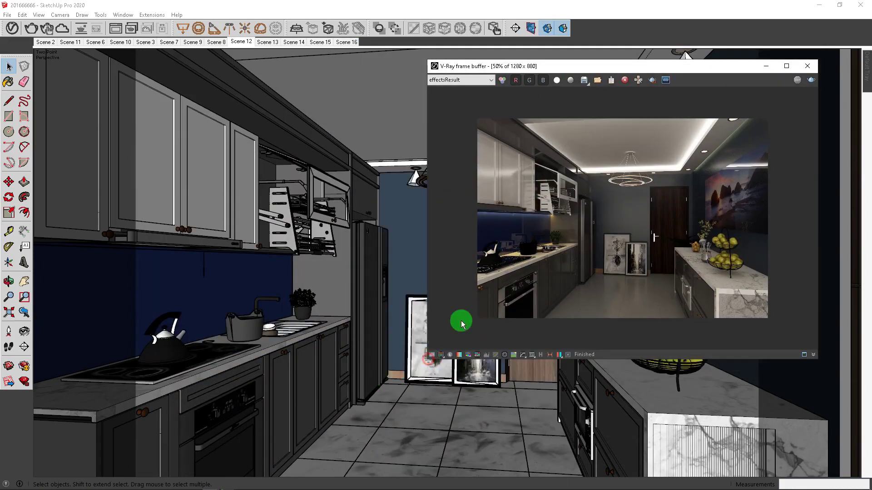
scroll(580, 191, "up", 1)
scroll(581, 194, "down", 1)
mouse_move(577, 67)
left_mouse_down()
mouse_move(583, 85)
mouse_move(332, 77)
mouse_move(548, 86)
left_mouse_up()
scroll(529, 156, "up", 1)
mouse_move(348, 370)
left_mouse_down()
mouse_move(265, 456)
mouse_move(176, 458)
left_mouse_up()
scroll(283, 350, "down", 1)
scroll(283, 350, "up", 1)
left_click_drag(492, 77, 617, 39)
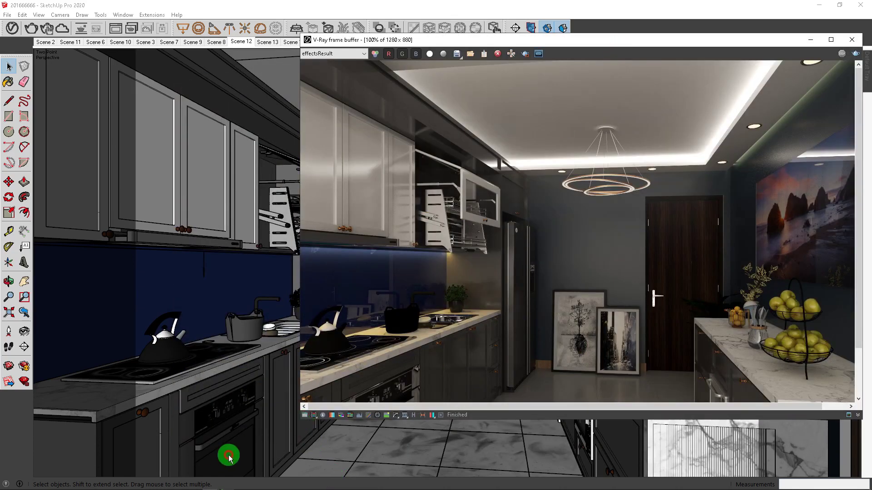
left_click_drag(301, 420, 200, 474)
scroll(322, 402, "down", 1)
scroll(321, 403, "up", 1)
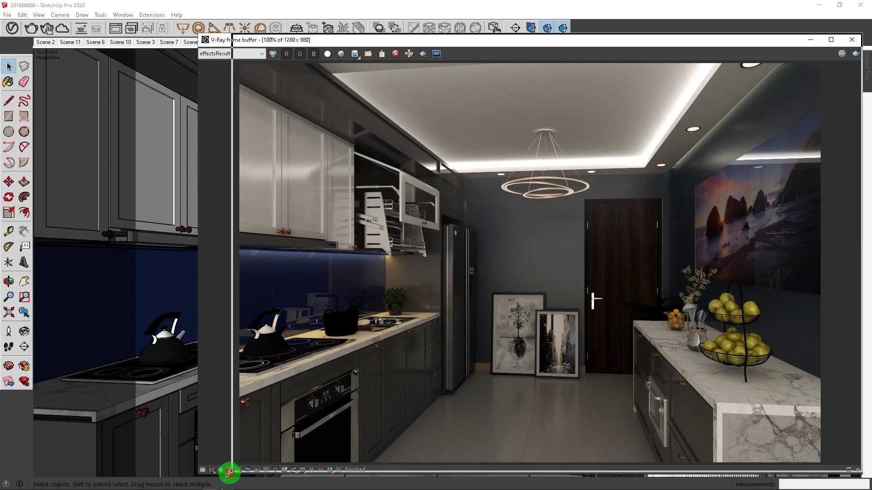
left_click_drag(205, 475, 237, 471)
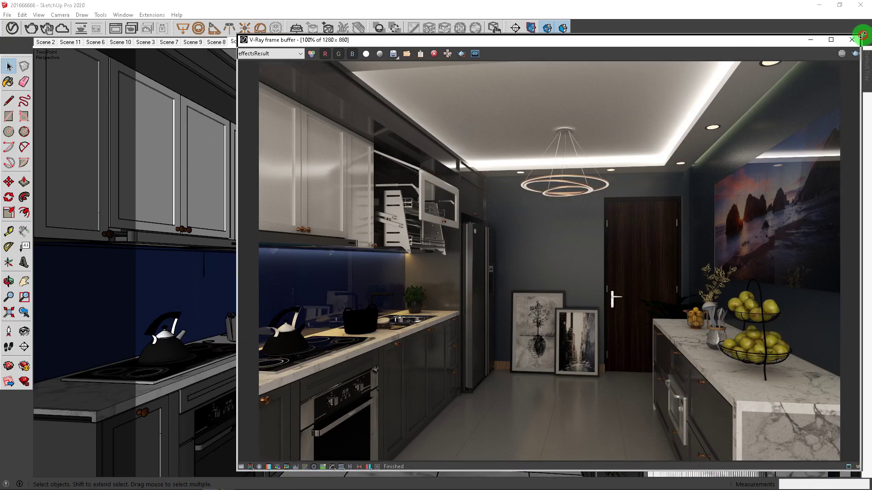
left_click_drag(863, 38, 843, 53)
left_click_drag(636, 53, 654, 38)
mouse_move(578, 35)
left_mouse_down()
mouse_move(578, 62)
mouse_move(565, 55)
left_mouse_up()
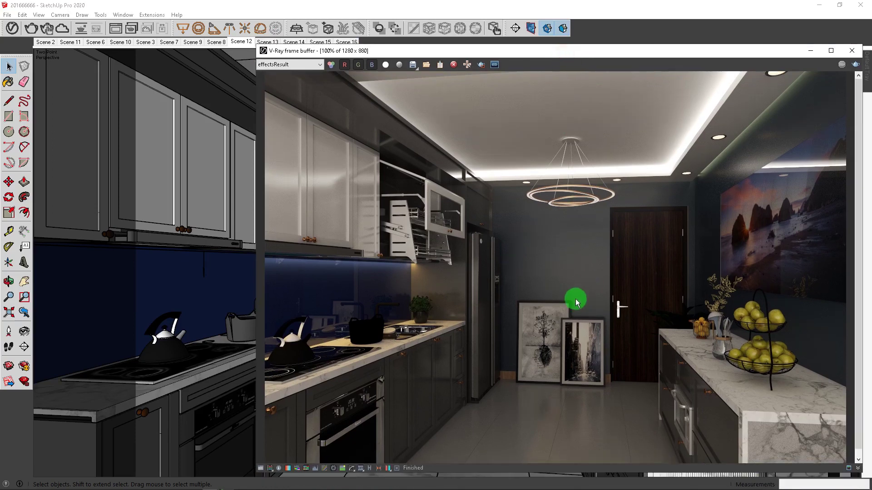